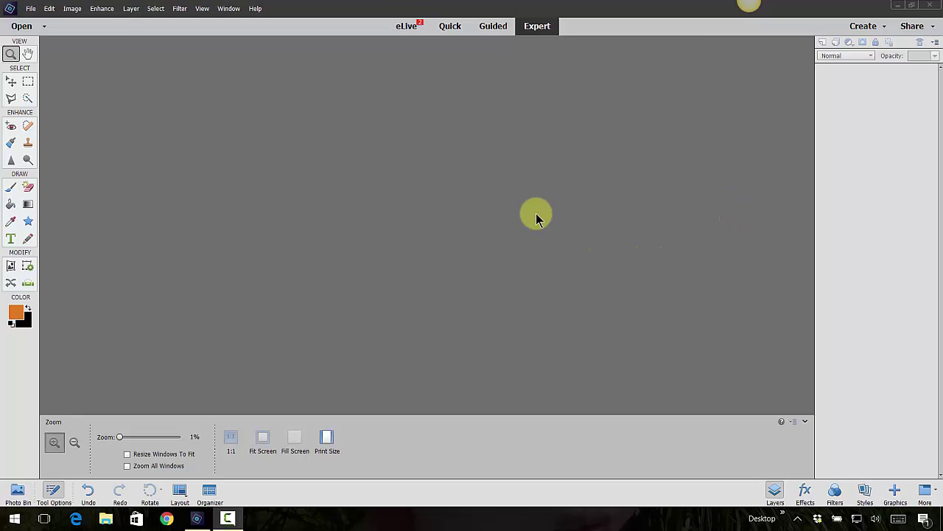
# Open background1.JPG, the wooden fence photo, from 02pse15-intermediate-art > 20basic-selections
pyautogui.click(32, 10)
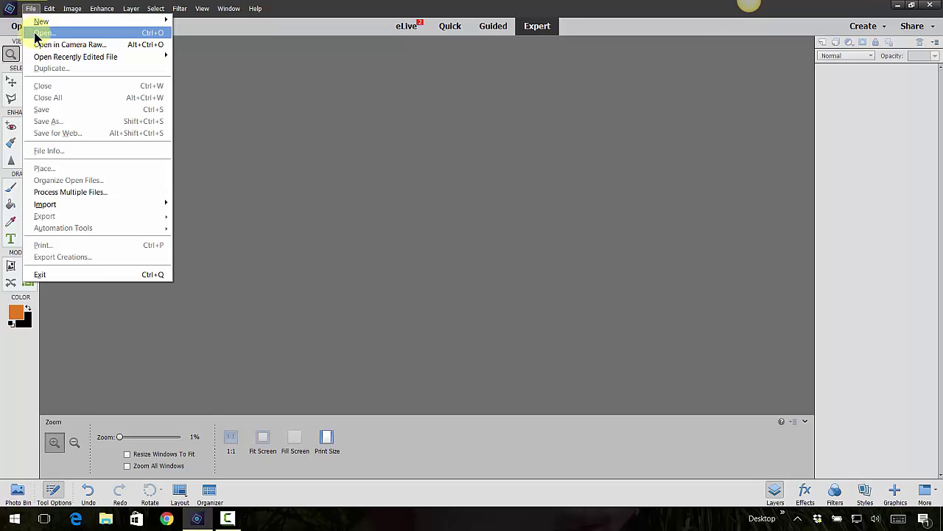
pyautogui.click(38, 34)
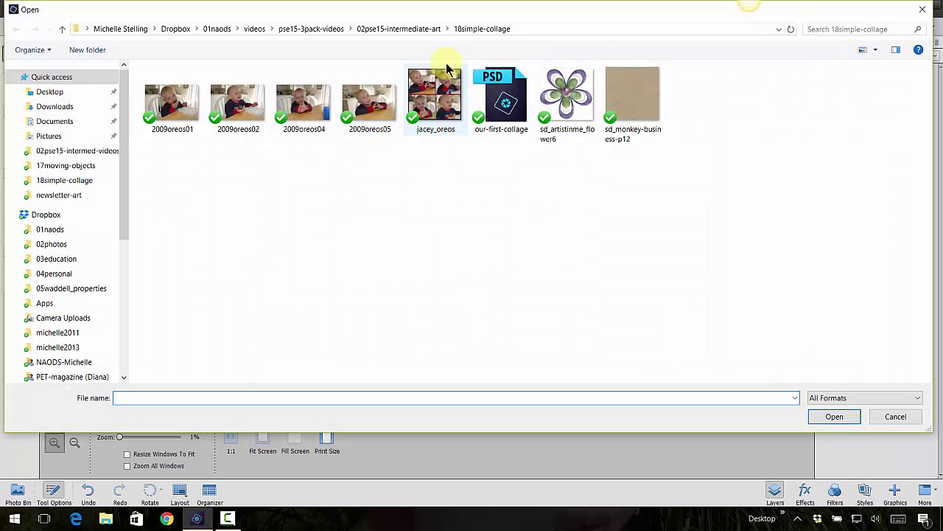
pyautogui.click(417, 30)
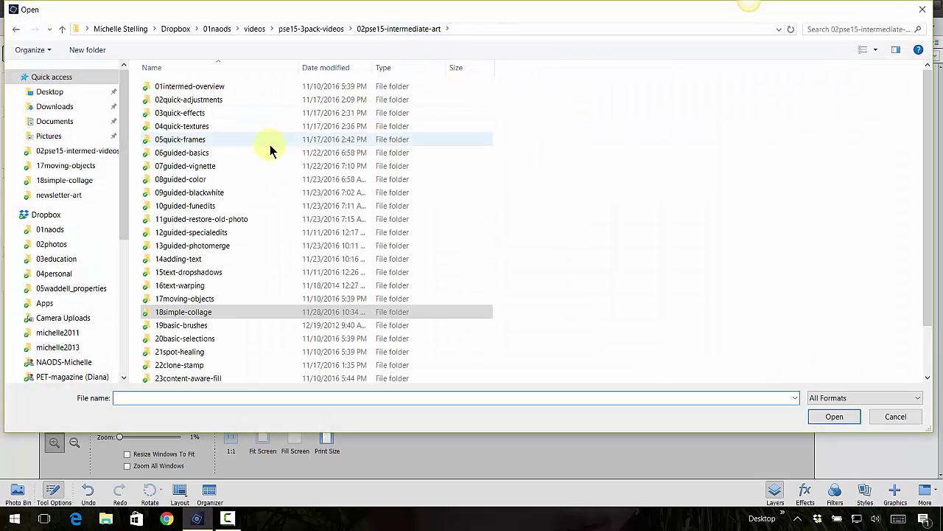
pyautogui.doubleClick(197, 339)
pyautogui.click(303, 103)
pyautogui.click(846, 419)
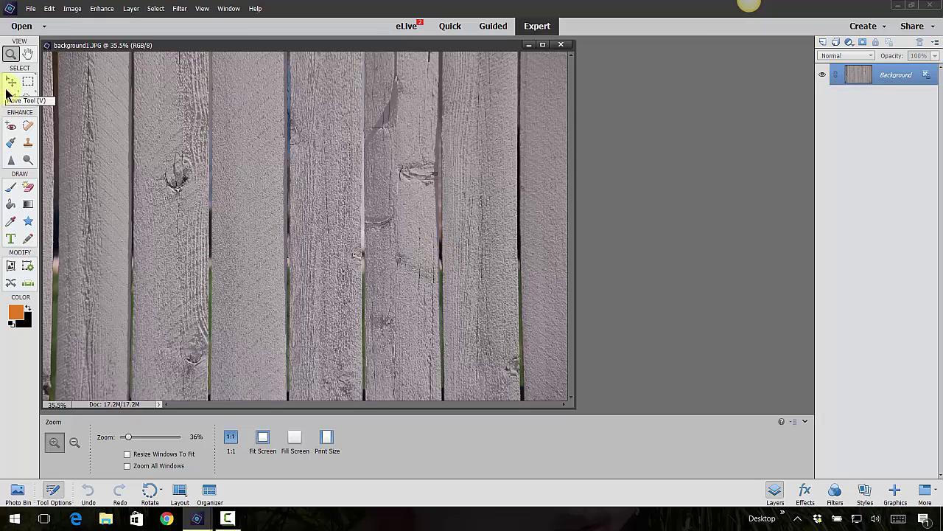
# Open selections1.tif, the rubber duck image, and move its window right of the fence photo
pyautogui.click(31, 8)
pyautogui.click(44, 33)
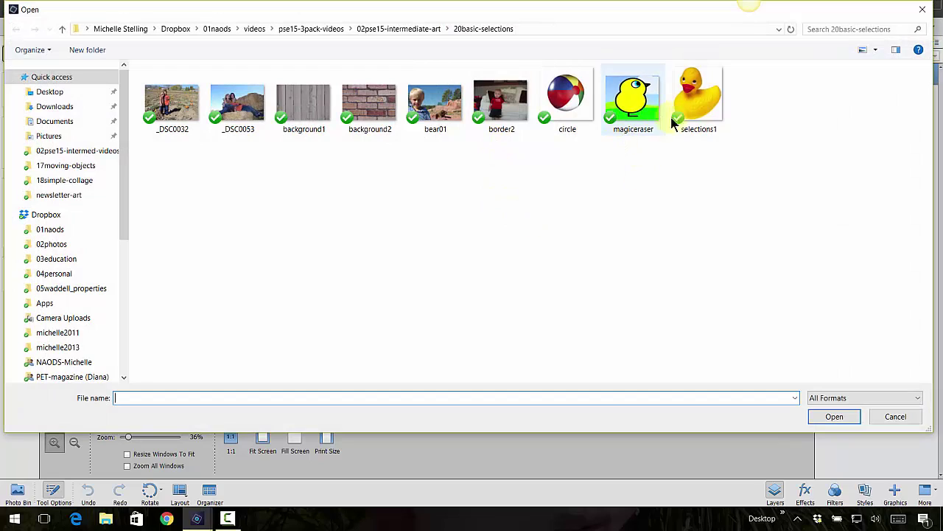
pyautogui.click(692, 128)
pyautogui.click(837, 417)
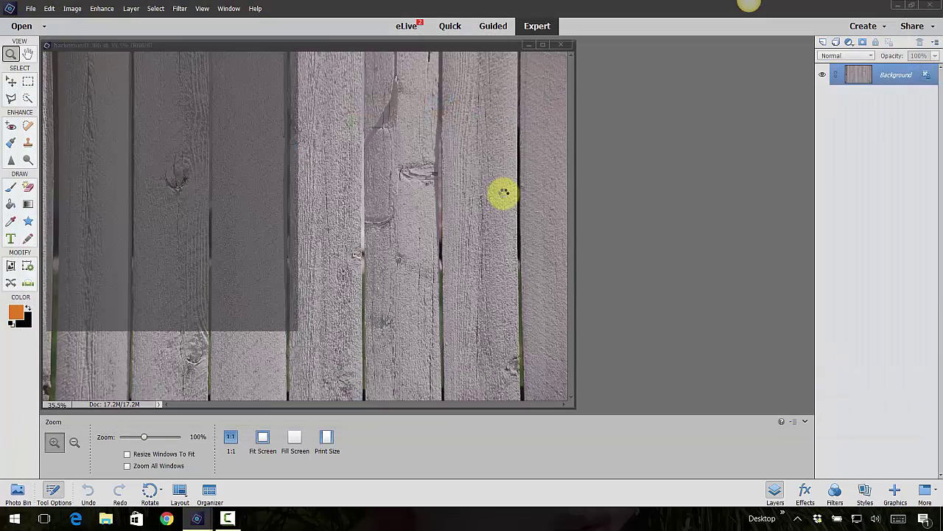
pyautogui.moveTo(204, 58); pyautogui.dragTo(675, 81)
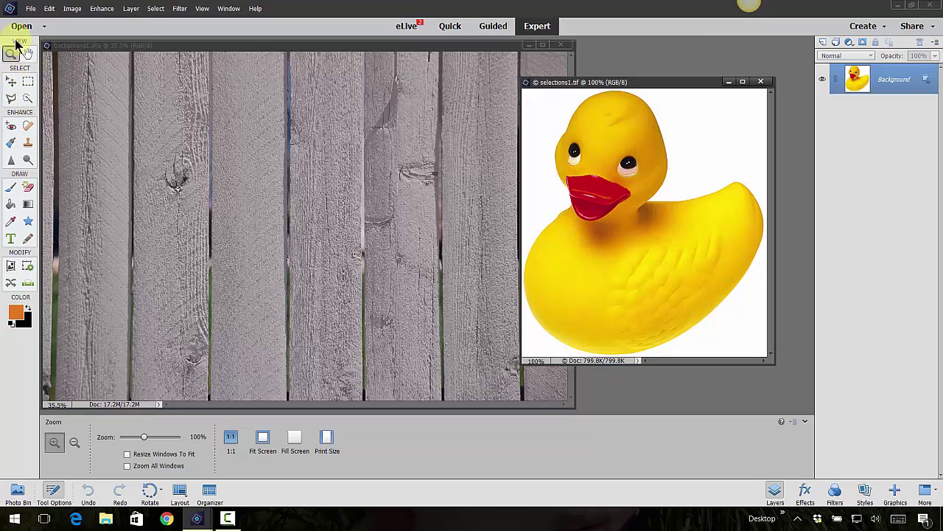
# With the Move tool, drag the whole duck image onto the fence and place it top-left
pyautogui.click(11, 82)
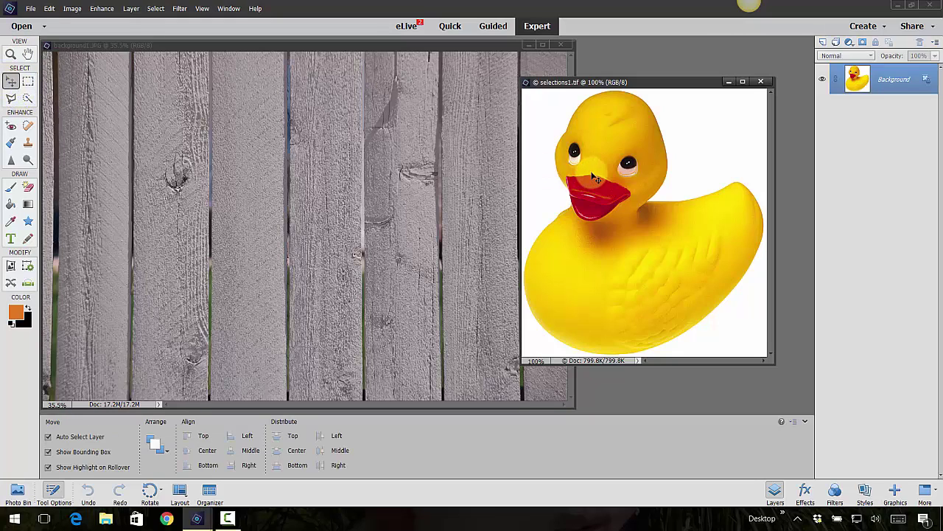
pyautogui.moveTo(596, 175); pyautogui.dragTo(195, 106)
pyautogui.moveTo(613, 86); pyautogui.dragTo(622, 85)
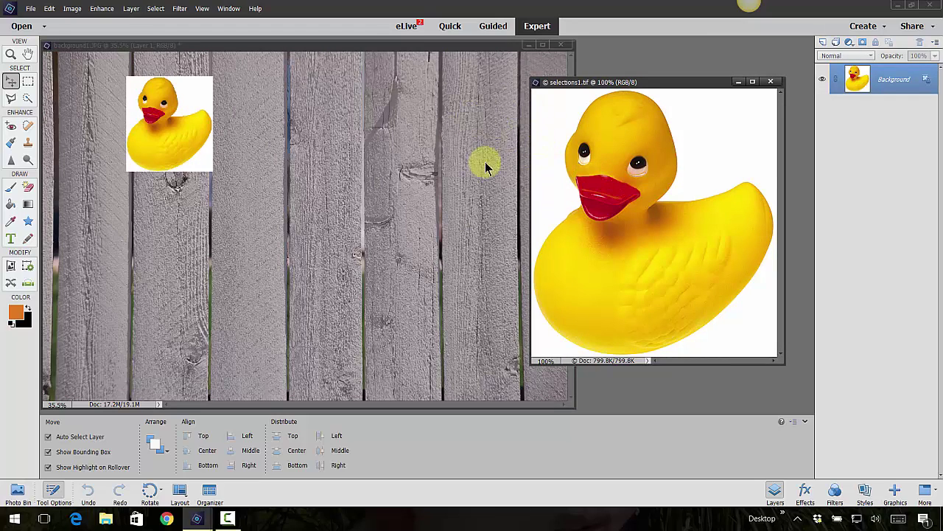
pyautogui.click(49, 11)
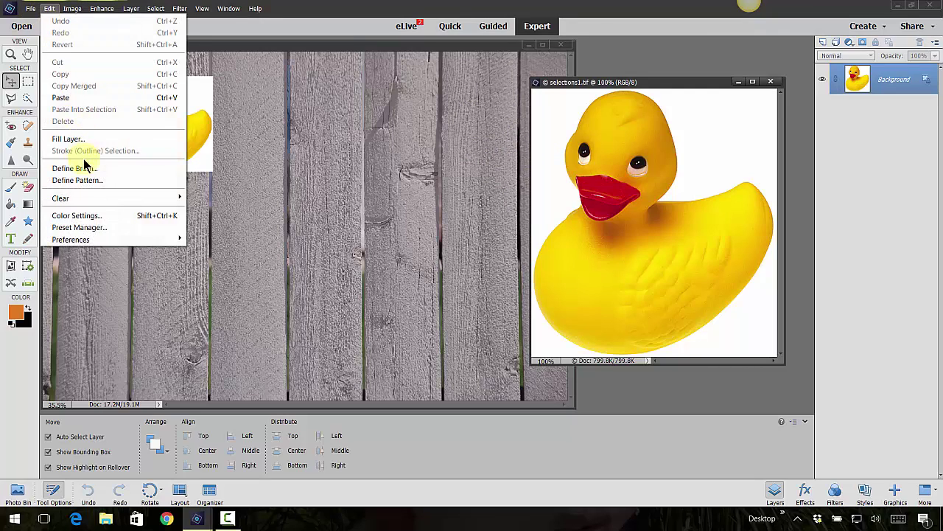
pyautogui.moveTo(81, 243)
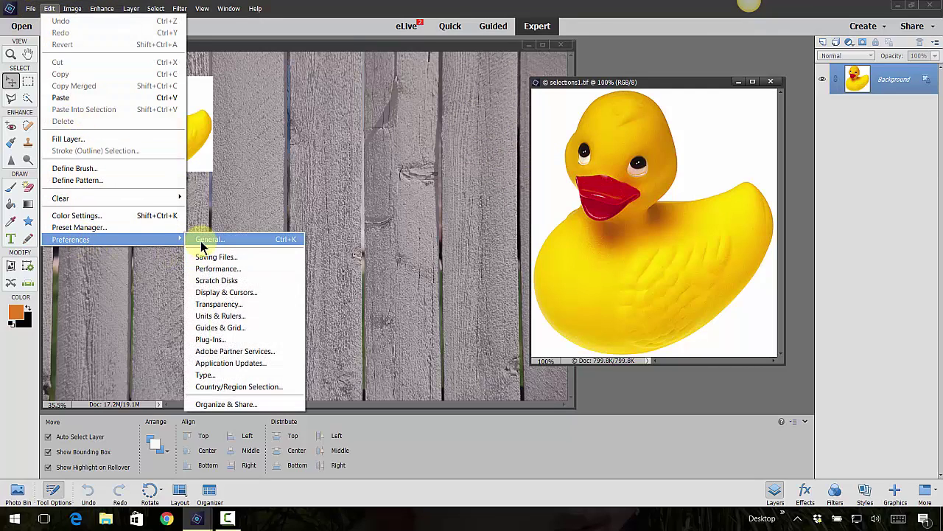
pyautogui.click(203, 239)
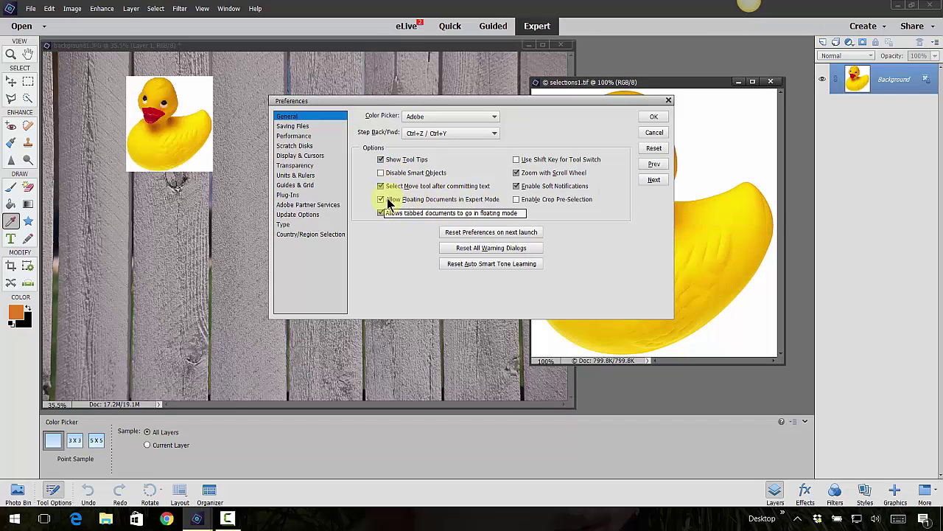
pyautogui.click(654, 132)
pyautogui.moveTo(652, 81); pyautogui.dragTo(645, 105)
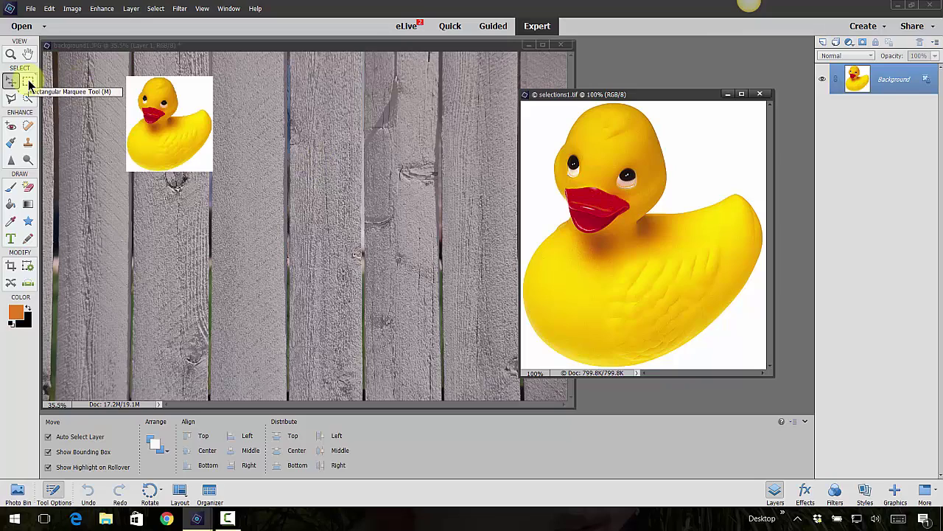
# Draw a rectangular selection with 0 px feather around the duck's head
pyautogui.click(28, 82)
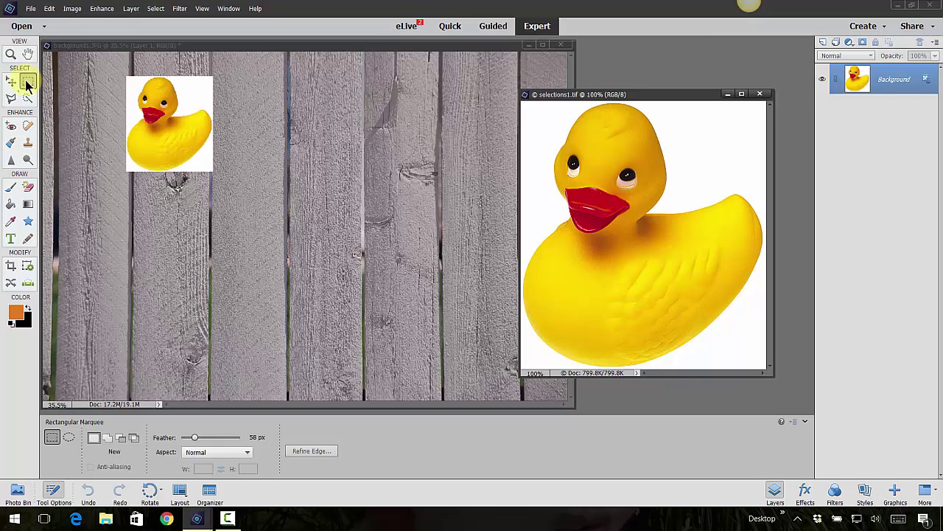
pyautogui.click(253, 437)
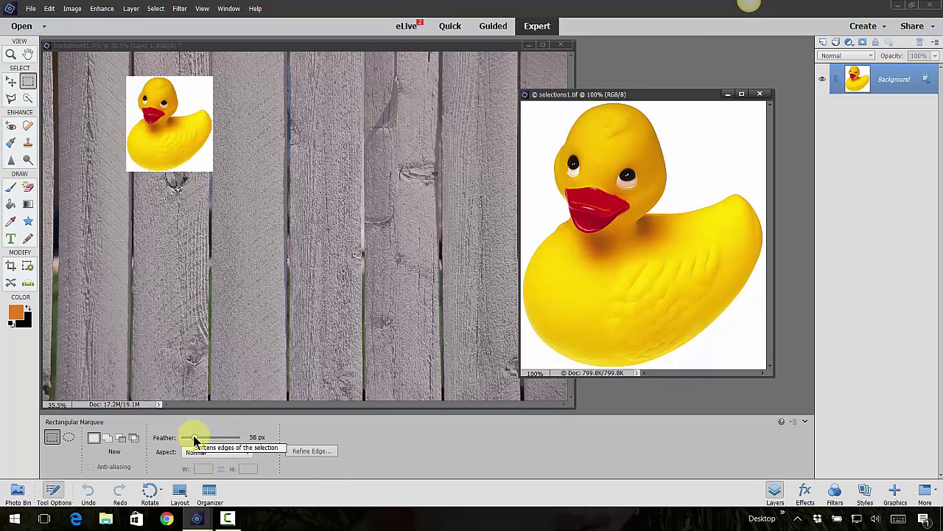
pyautogui.moveTo(195, 439); pyautogui.dragTo(175, 435)
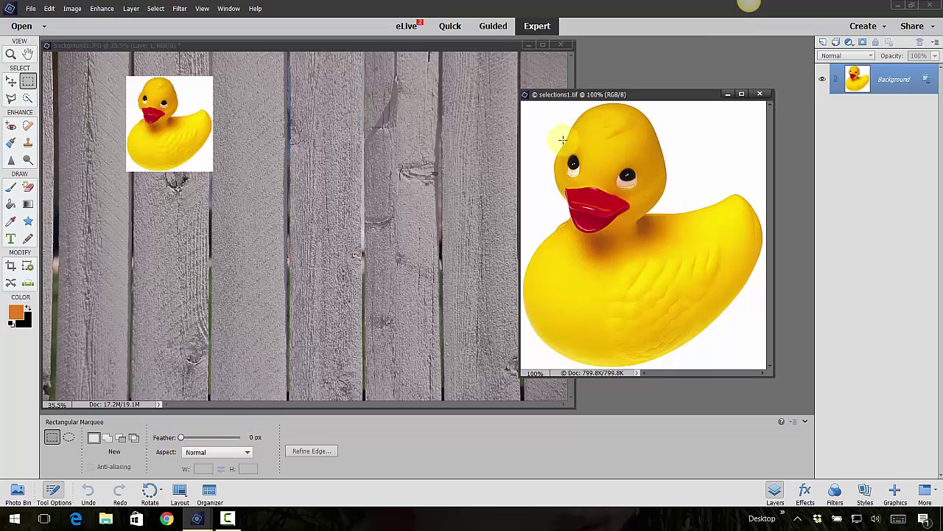
pyautogui.moveTo(555, 141); pyautogui.dragTo(680, 257)
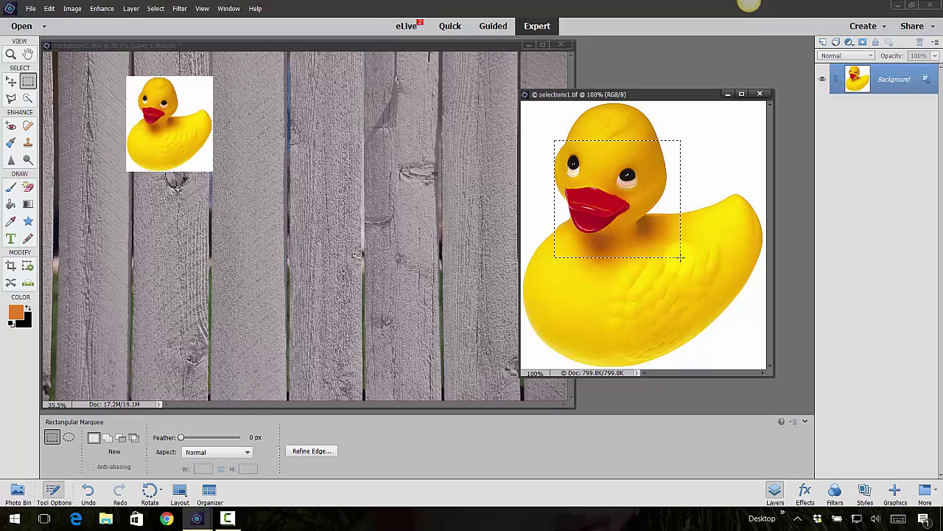
# Move the head selection onto the fence as Layer 2, then deselect the duck photo
pyautogui.click(10, 81)
pyautogui.moveTo(624, 203); pyautogui.dragTo(261, 102)
pyautogui.click(693, 228)
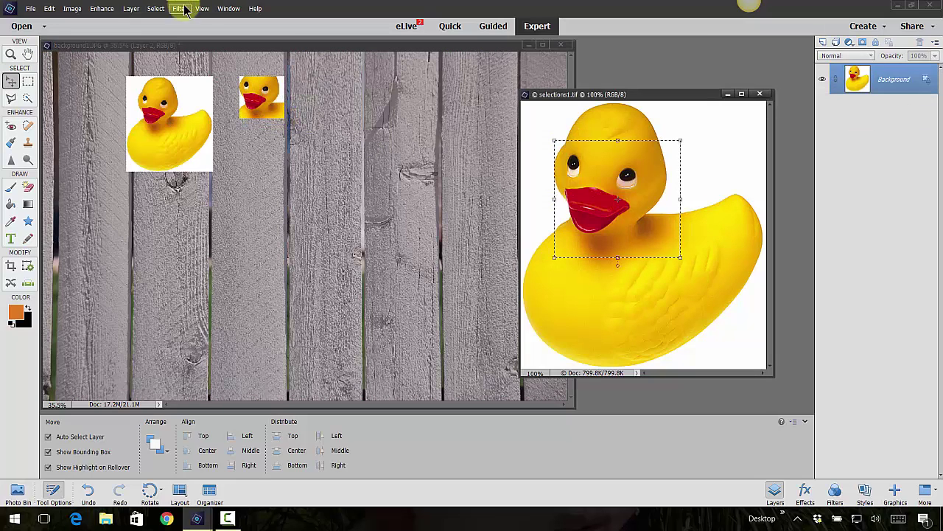
pyautogui.click(156, 9)
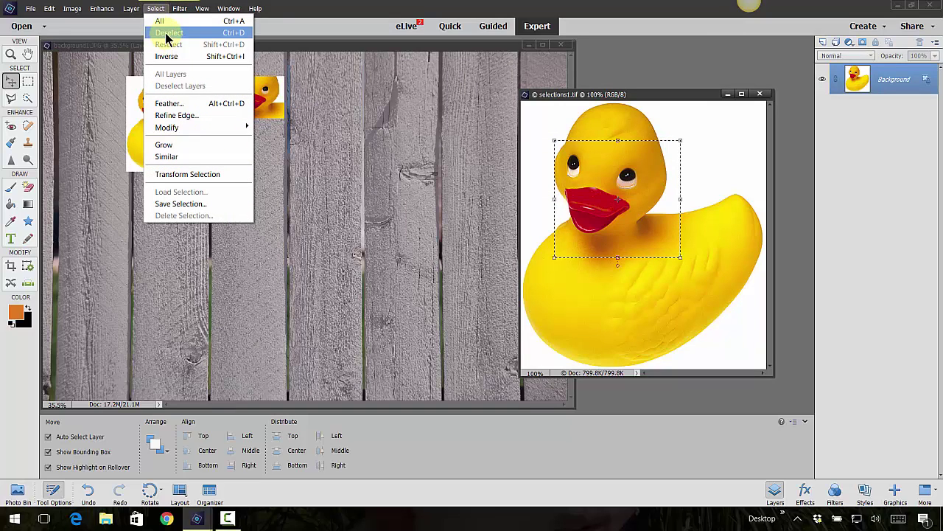
pyautogui.click(168, 38)
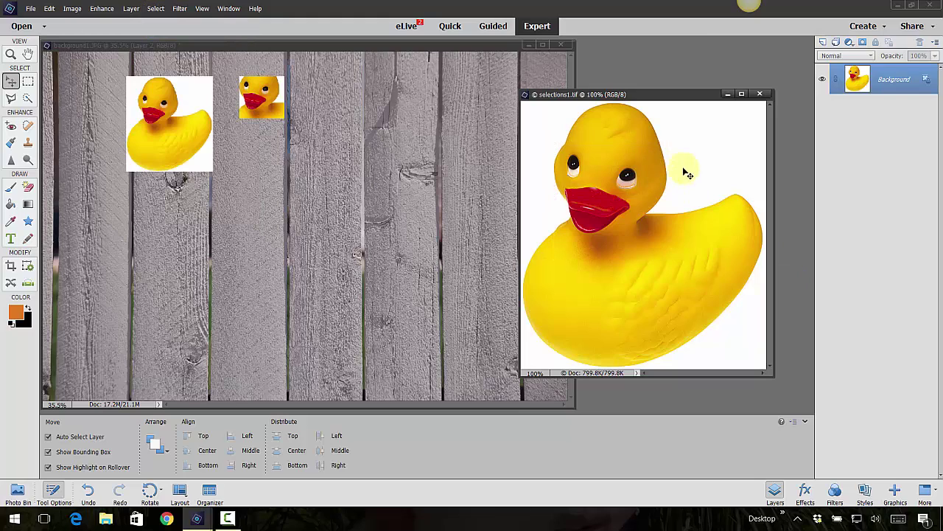
# Draw a circular Elliptical Marquee selection over the duck, redrawing and restoring it with undo
pyautogui.click(27, 83)
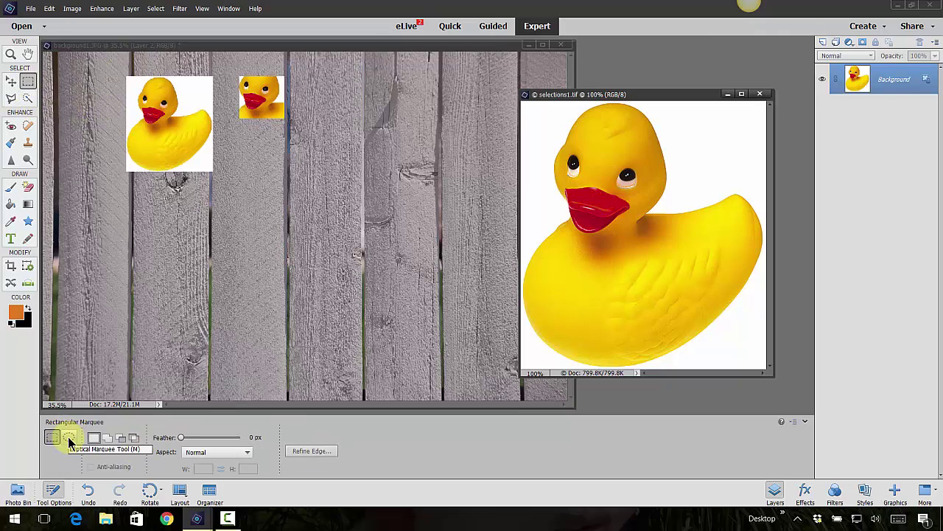
pyautogui.click(68, 438)
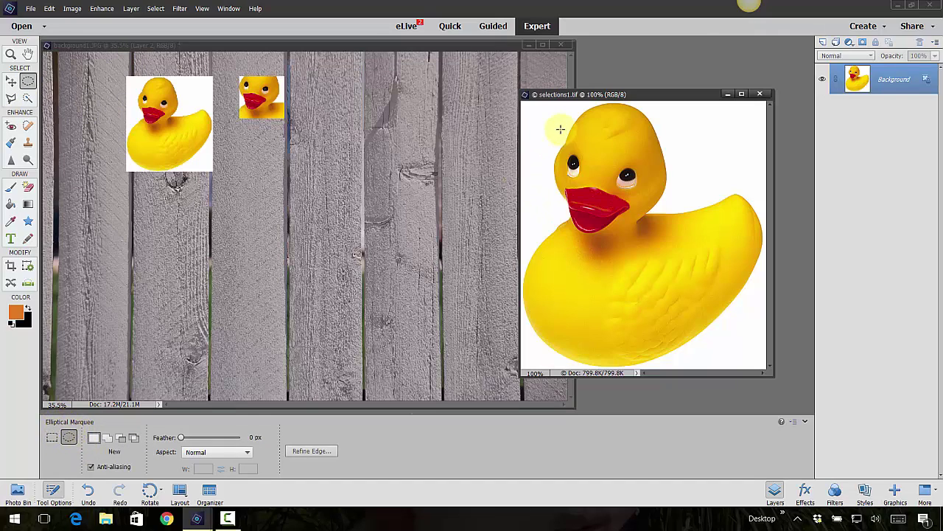
pyautogui.moveTo(544, 111); pyautogui.dragTo(744, 333)
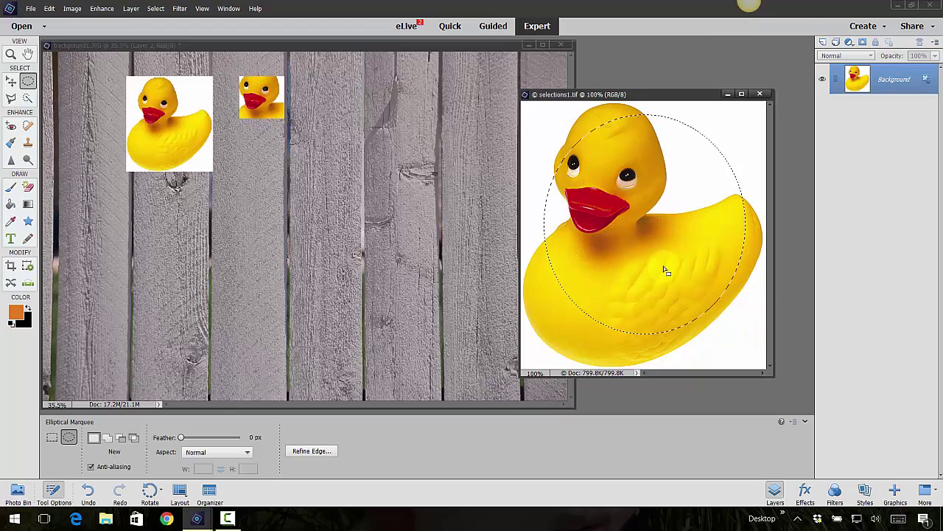
pyautogui.moveTo(618, 206); pyautogui.dragTo(617, 207)
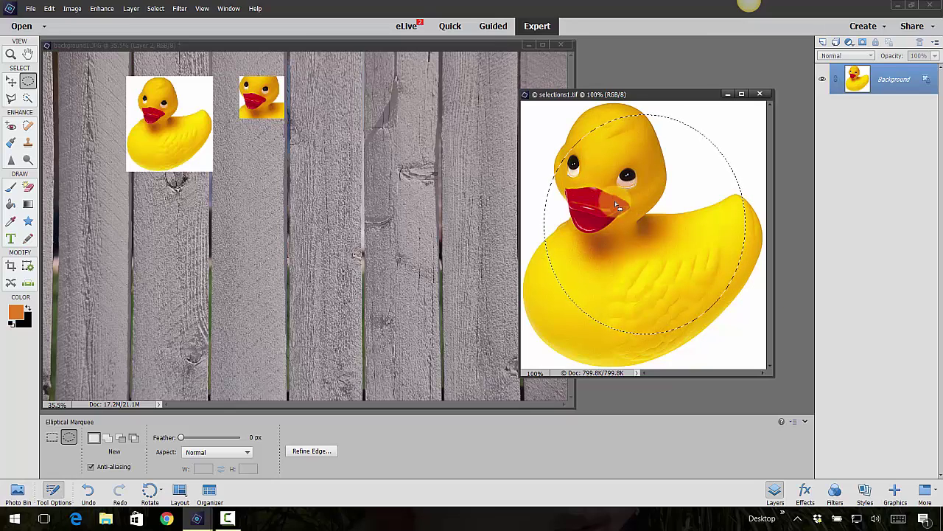
pyautogui.click(558, 127)
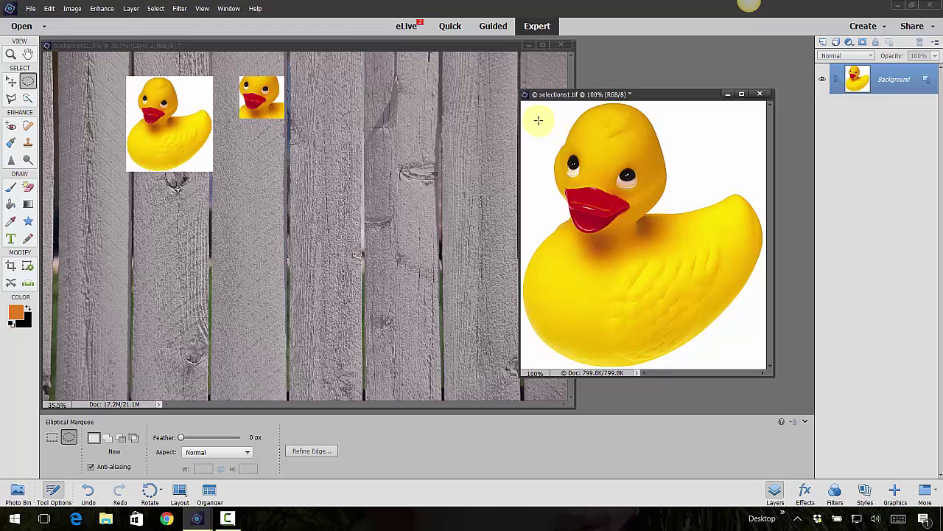
pyautogui.moveTo(538, 120); pyautogui.dragTo(743, 345)
pyautogui.click(743, 345)
pyautogui.hotkey('ctrl', 'z')
# Move the circular duck piece onto the fence right of the head crop, then deselect
pyautogui.click(10, 82)
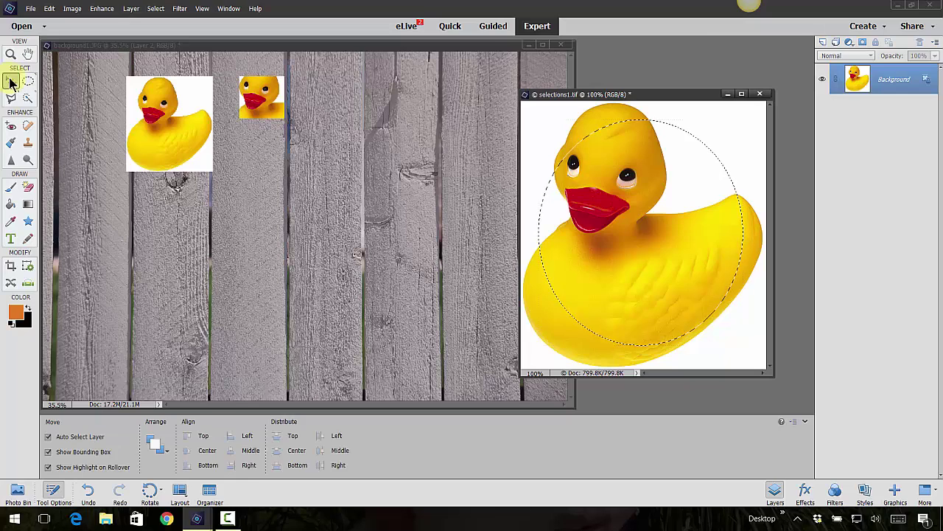
pyautogui.moveTo(662, 242); pyautogui.dragTo(434, 186)
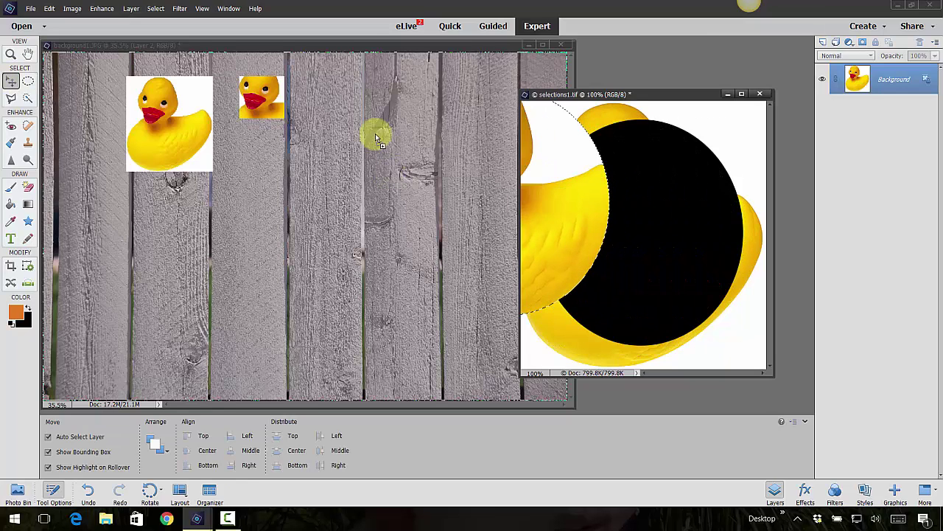
pyautogui.moveTo(375, 133); pyautogui.dragTo(350, 110)
pyautogui.click(660, 229)
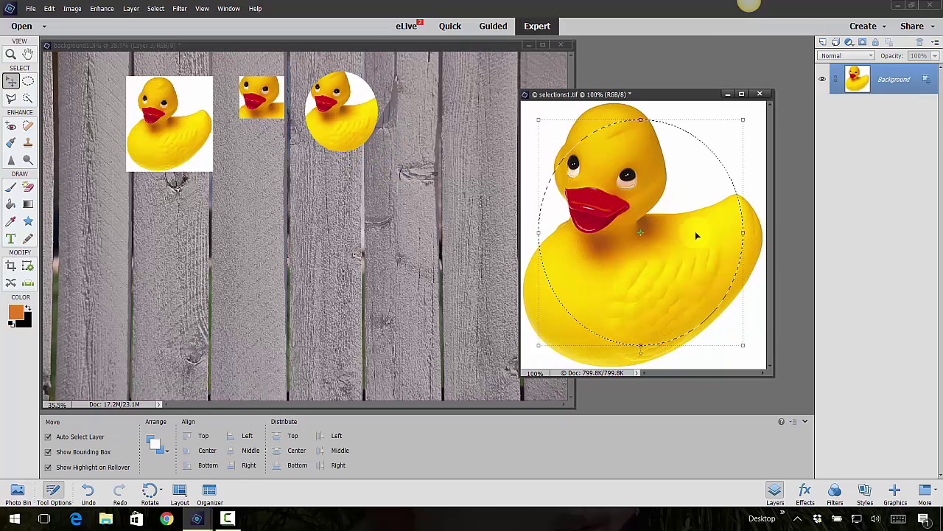
pyautogui.click(156, 9)
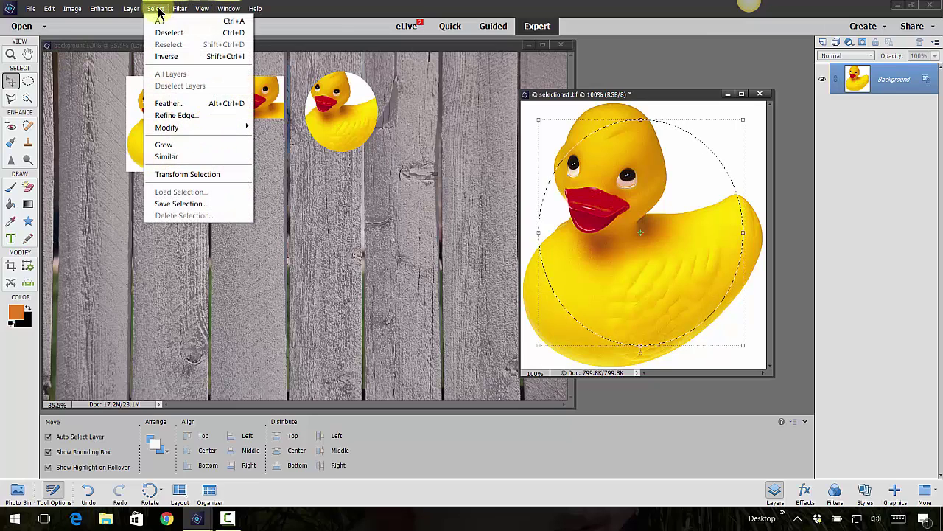
pyautogui.click(163, 33)
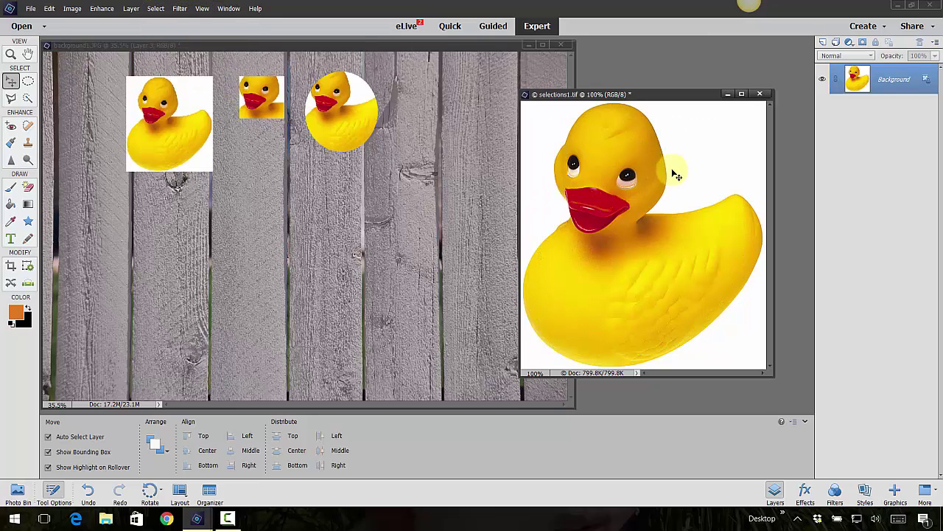
# Cycle through Lasso, Polygonal Lasso and Magnetic Lasso modes, finishing on the freehand Lasso
pyautogui.click(11, 101)
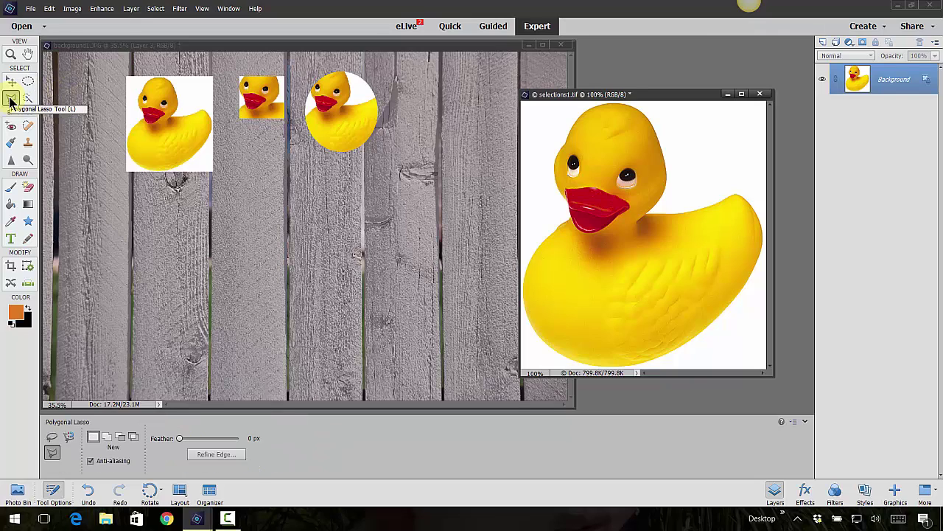
pyautogui.click(51, 437)
pyautogui.click(69, 437)
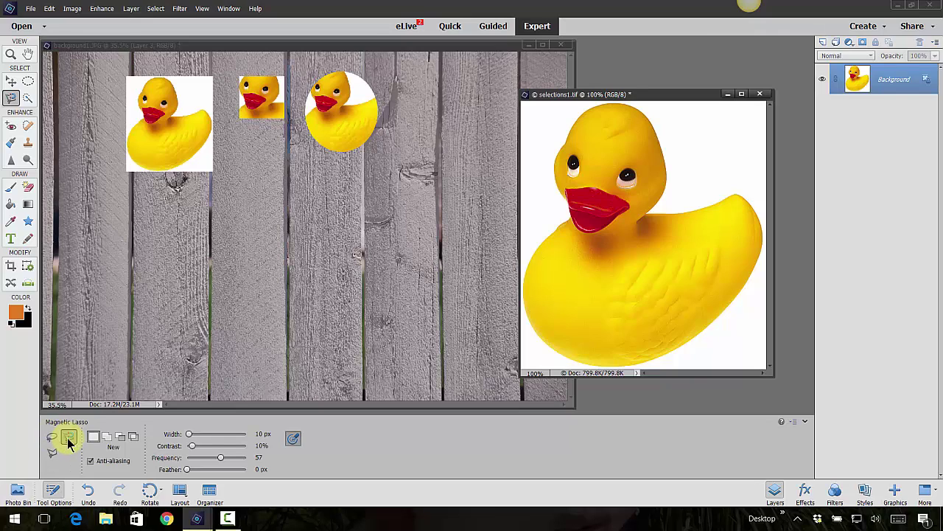
pyautogui.click(53, 454)
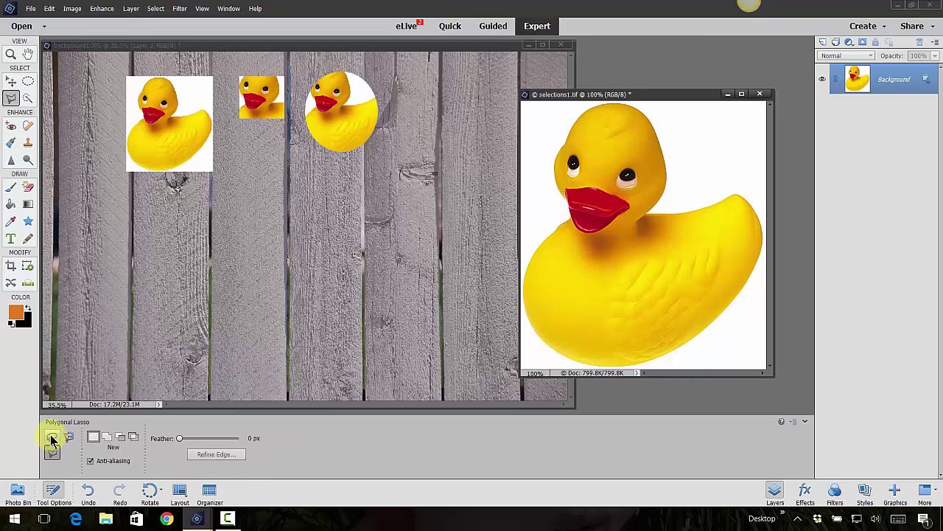
pyautogui.click(51, 438)
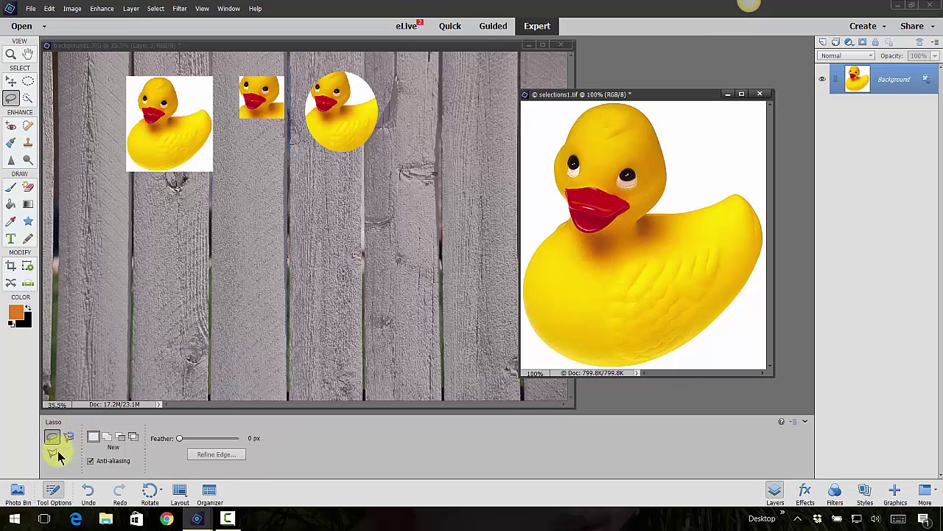
pyautogui.click(68, 439)
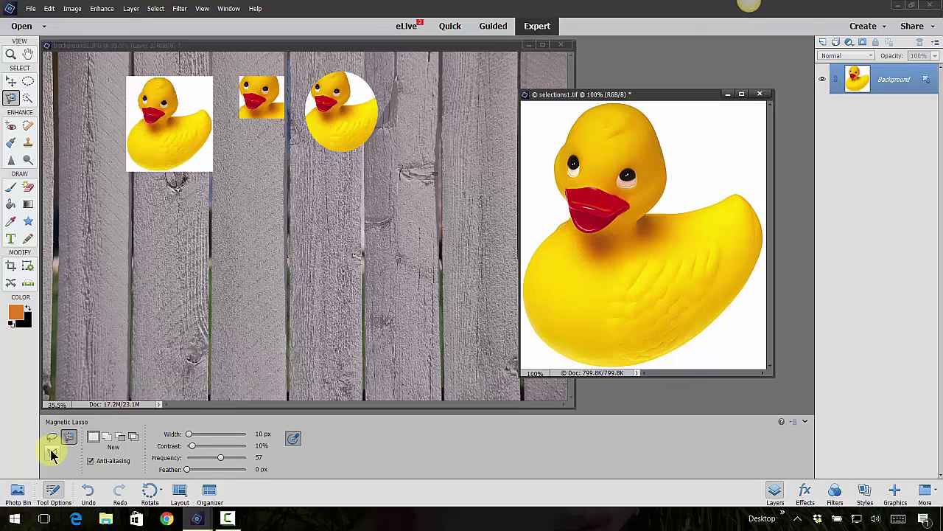
pyautogui.click(52, 453)
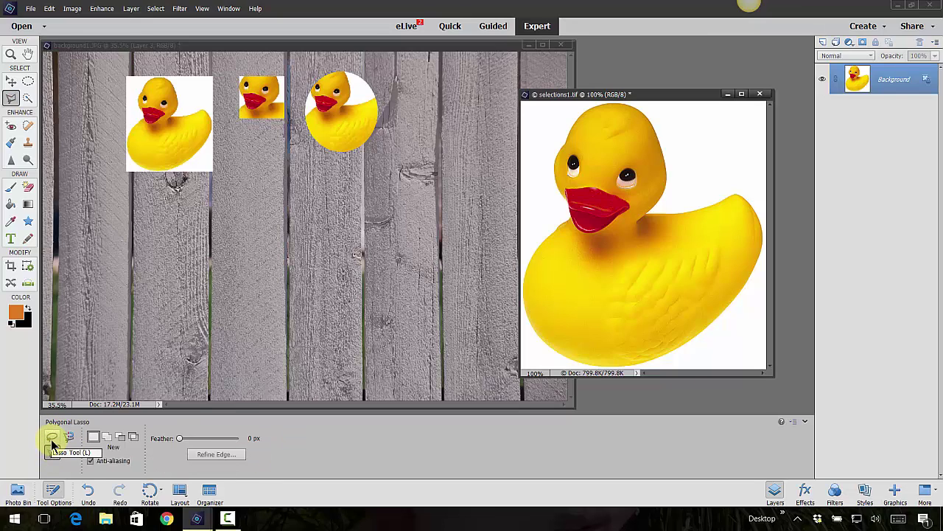
pyautogui.click(51, 438)
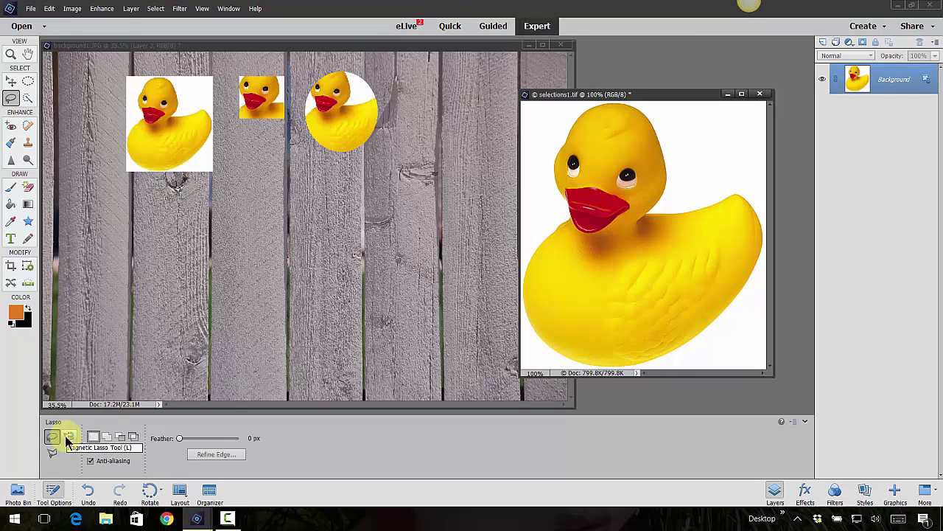
pyautogui.click(67, 438)
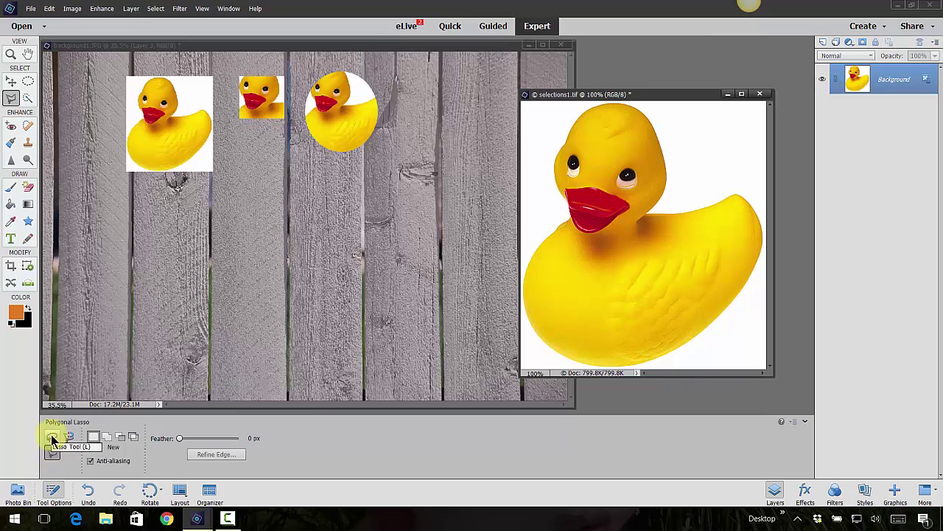
pyautogui.click(52, 438)
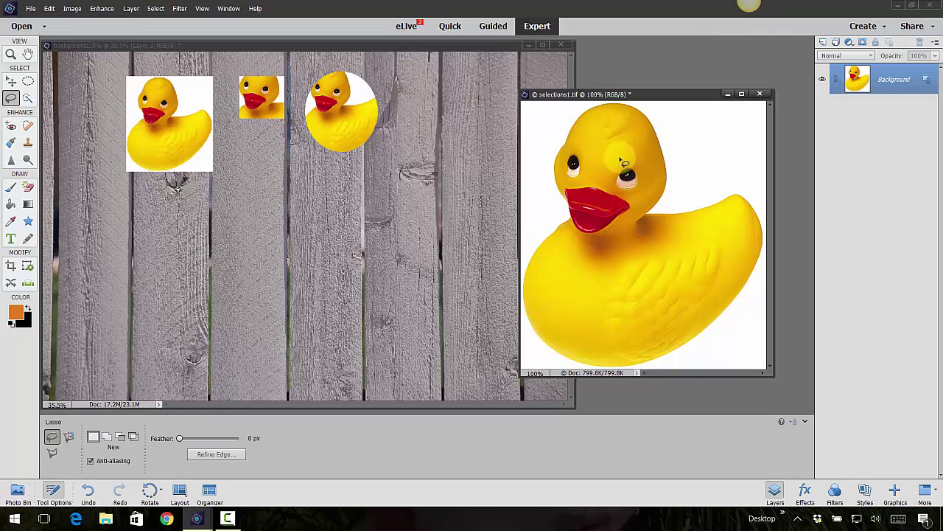
# Quick-select the whole rubber duck and drag it onto the fence image with the Move tool
pyautogui.click(28, 100)
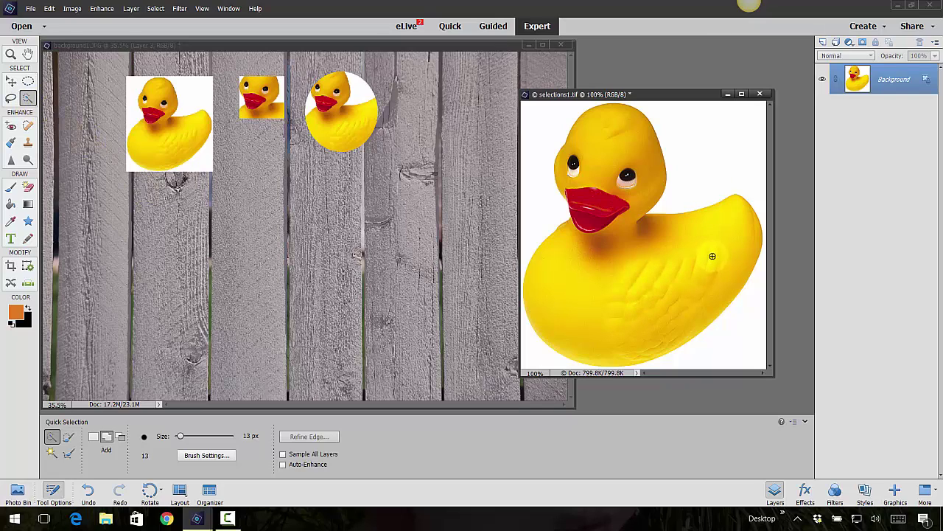
pyautogui.moveTo(712, 257)
pyautogui.mouseDown()
pyautogui.moveTo(632, 283)
pyautogui.moveTo(605, 262)
pyautogui.moveTo(602, 189)
pyautogui.mouseUp()
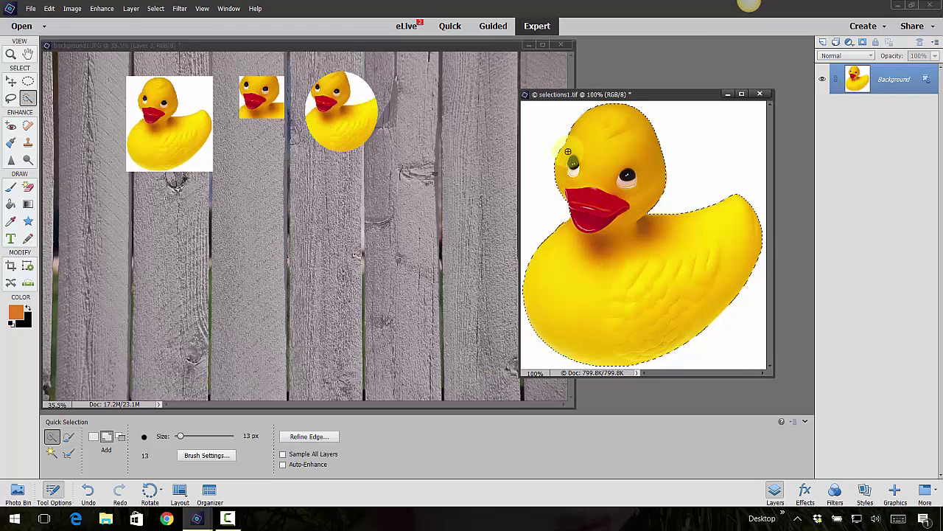
pyautogui.click(10, 81)
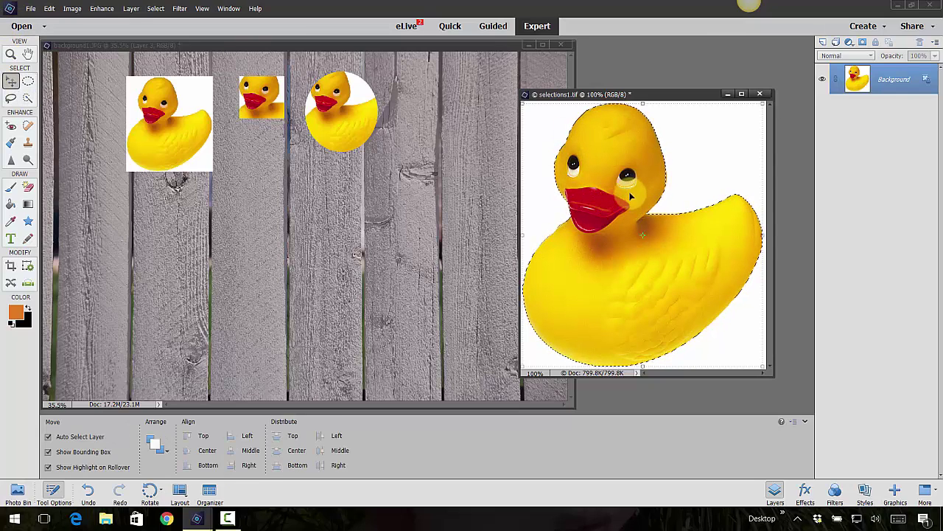
pyautogui.moveTo(630, 195); pyautogui.dragTo(255, 178)
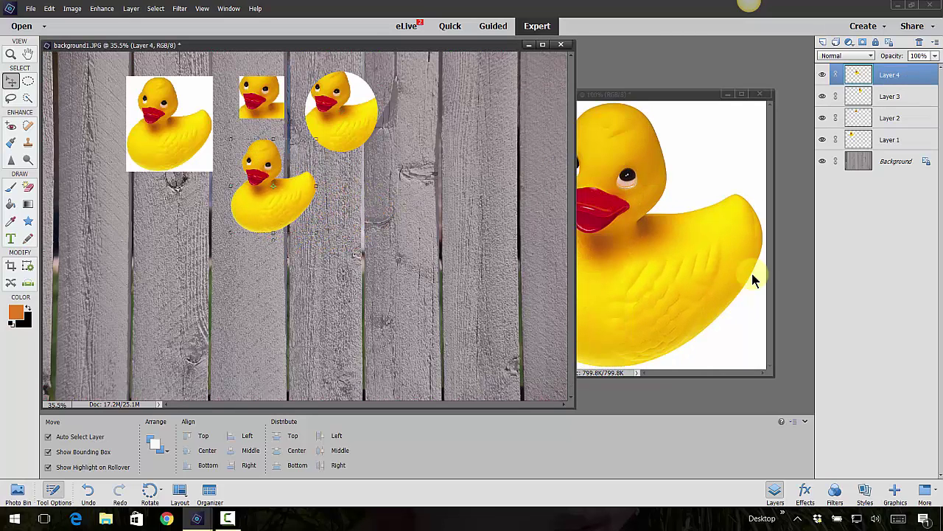
# Clear the selection around the duck in selections1.tif
pyautogui.click(676, 279)
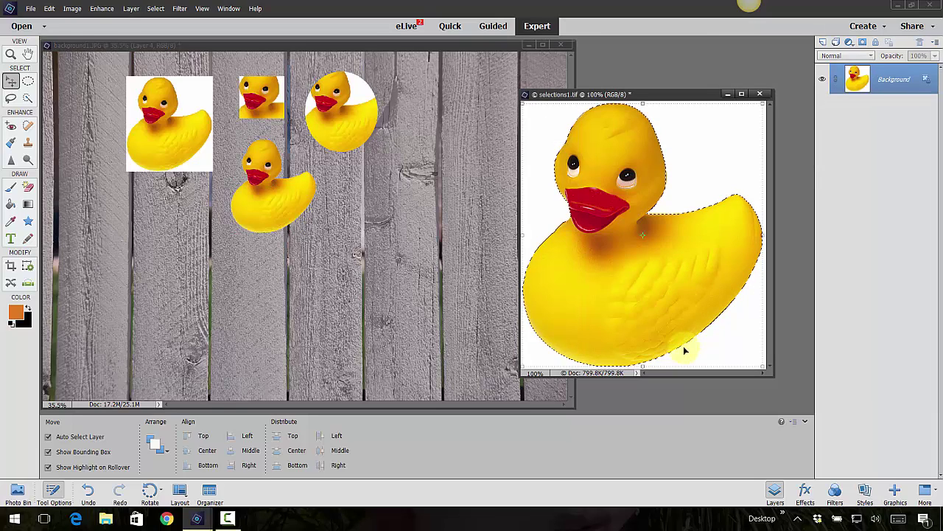
pyautogui.click(28, 81)
pyautogui.click(678, 195)
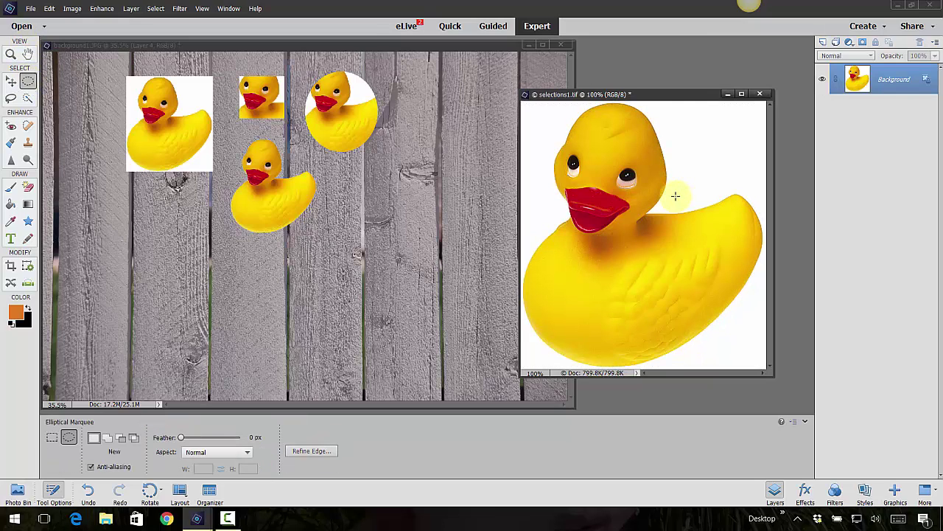
# Choose the Eraser tool and switch it to the Magic Eraser variant
pyautogui.click(28, 188)
pyautogui.click(52, 436)
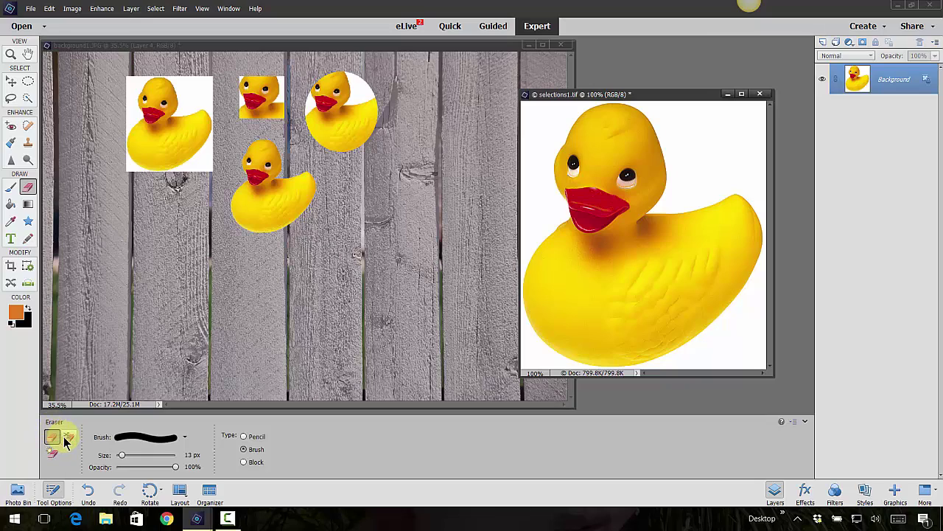
pyautogui.click(67, 437)
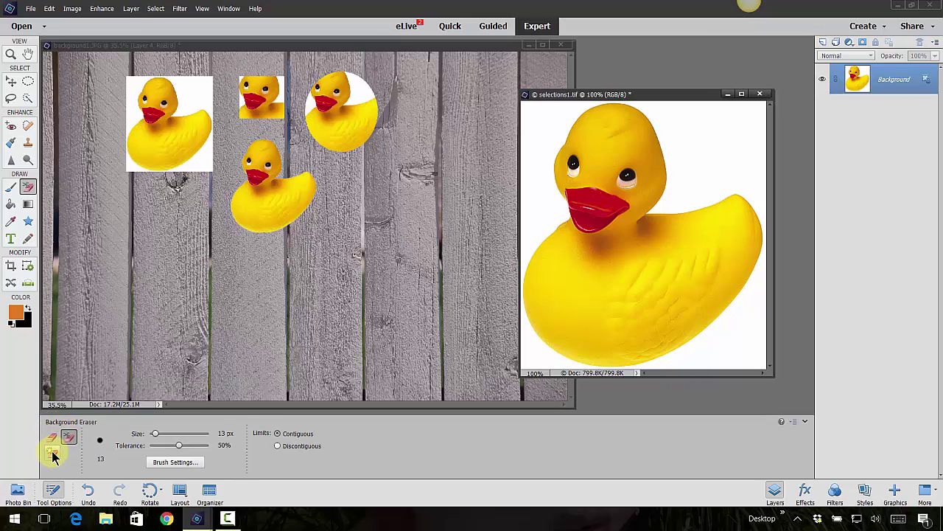
pyautogui.click(53, 452)
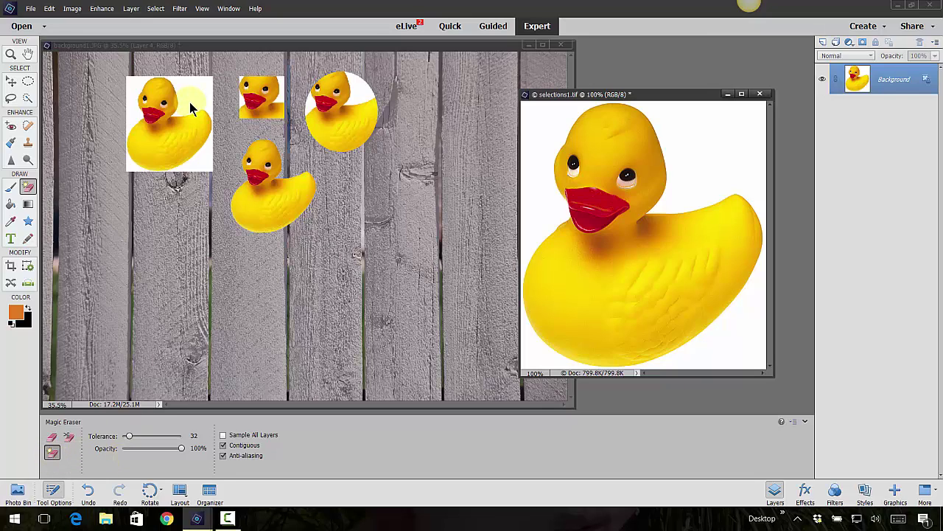
# Toggle Layer 4 and Layer 3 visibility on the fence image to identify their ducks
pyautogui.click(156, 100)
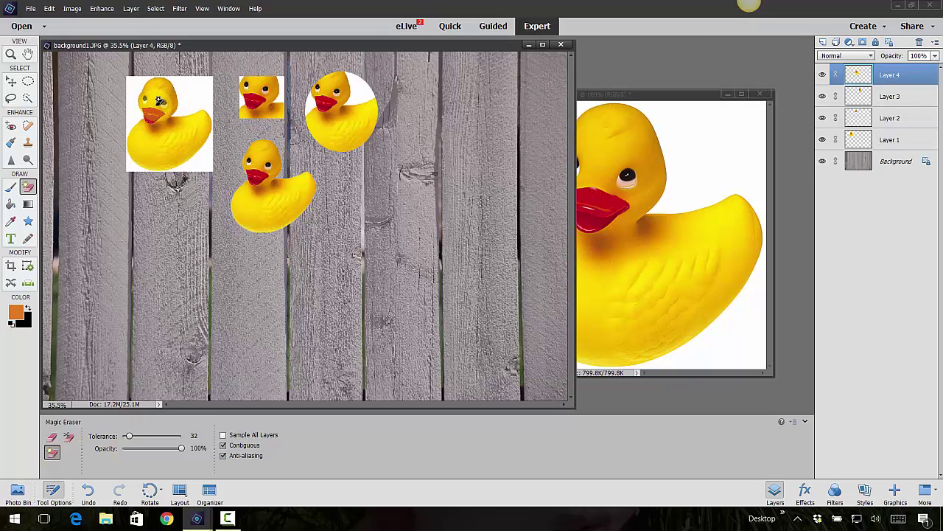
pyautogui.click(162, 105)
pyautogui.click(207, 161)
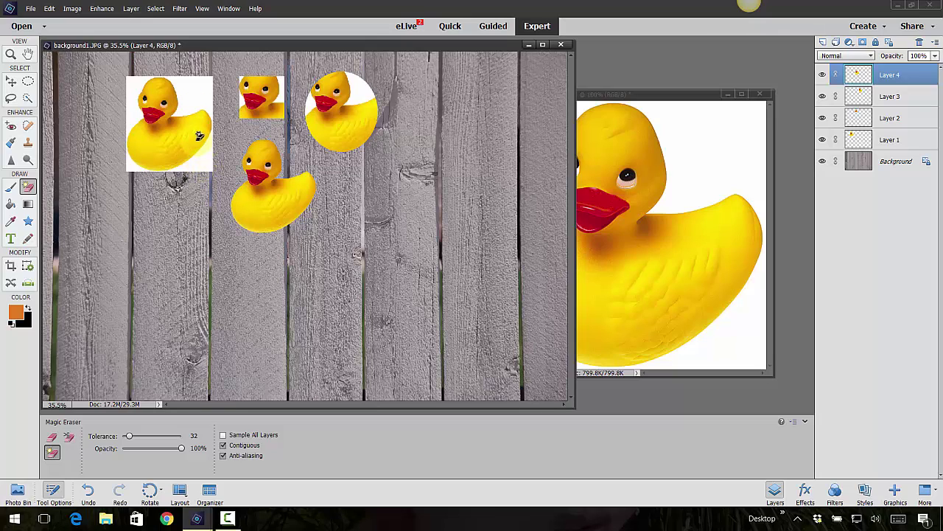
pyautogui.click(822, 75)
pyautogui.click(823, 74)
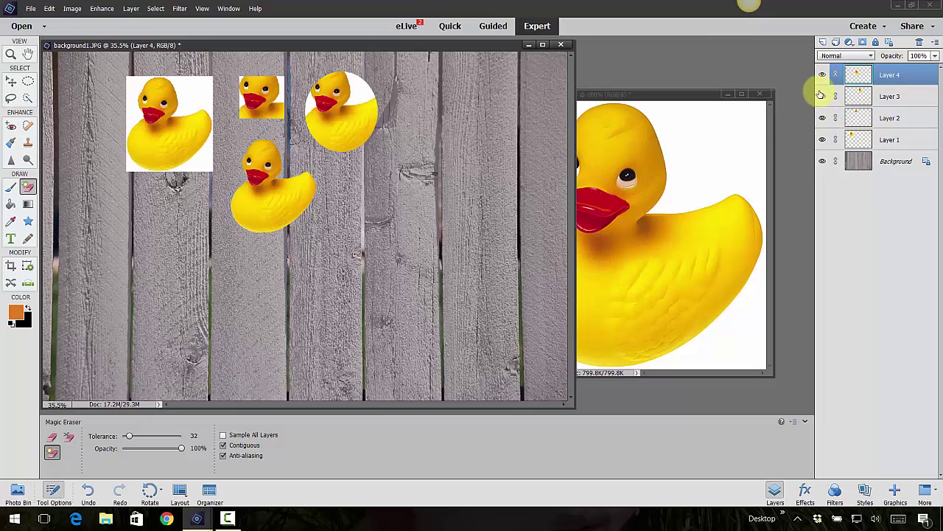
pyautogui.click(884, 103)
pyautogui.click(822, 96)
pyautogui.click(822, 96)
# Select Layer 1, confirm it's the top-left duck, and magic-erase its white background
pyautogui.click(881, 139)
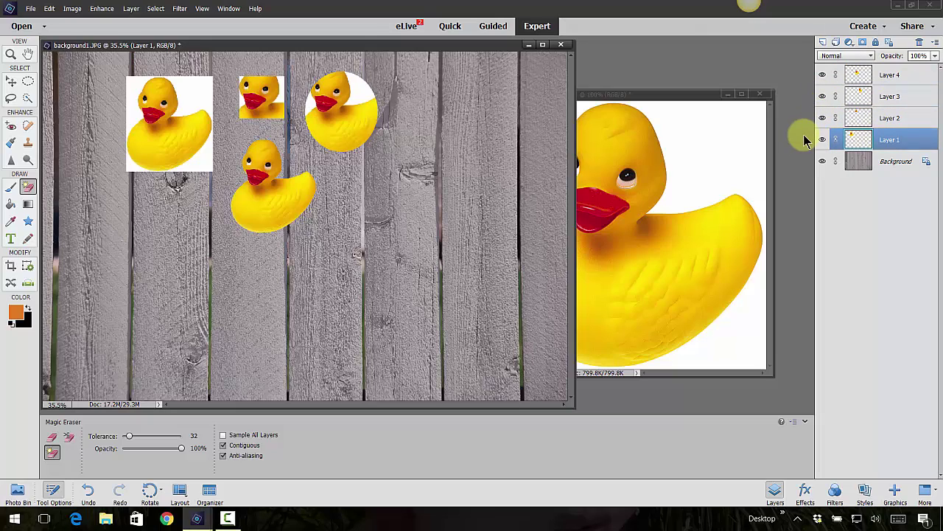
pyautogui.click(823, 140)
pyautogui.click(822, 139)
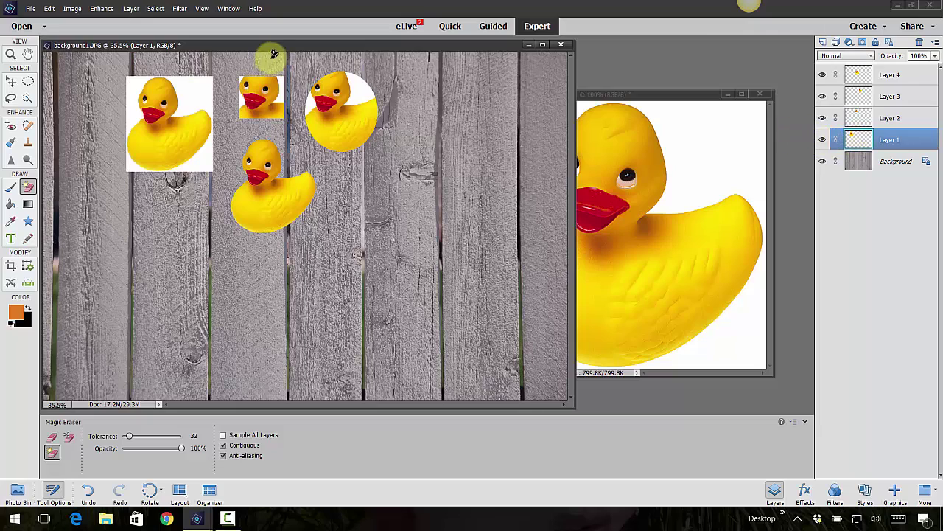
pyautogui.click(192, 88)
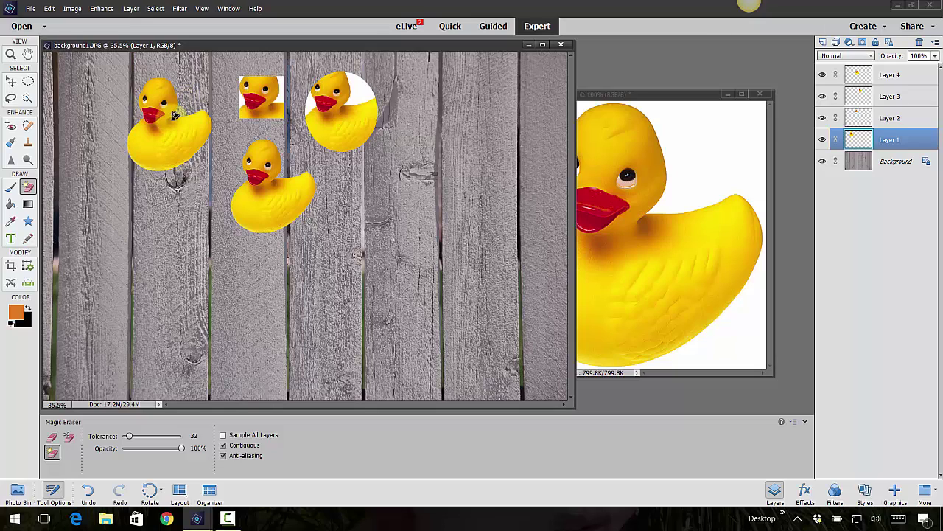
# Close the selections1 duck photo without saving changes
pyautogui.click(28, 98)
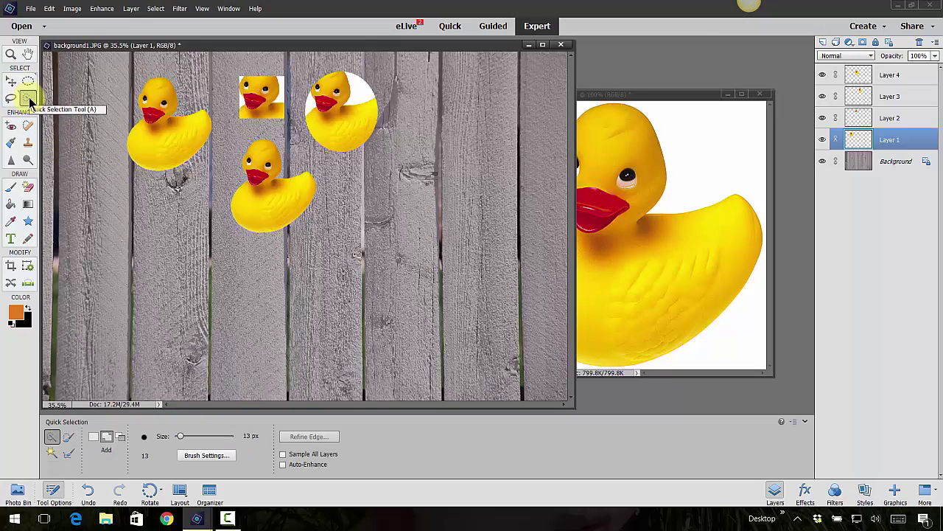
pyautogui.click(722, 104)
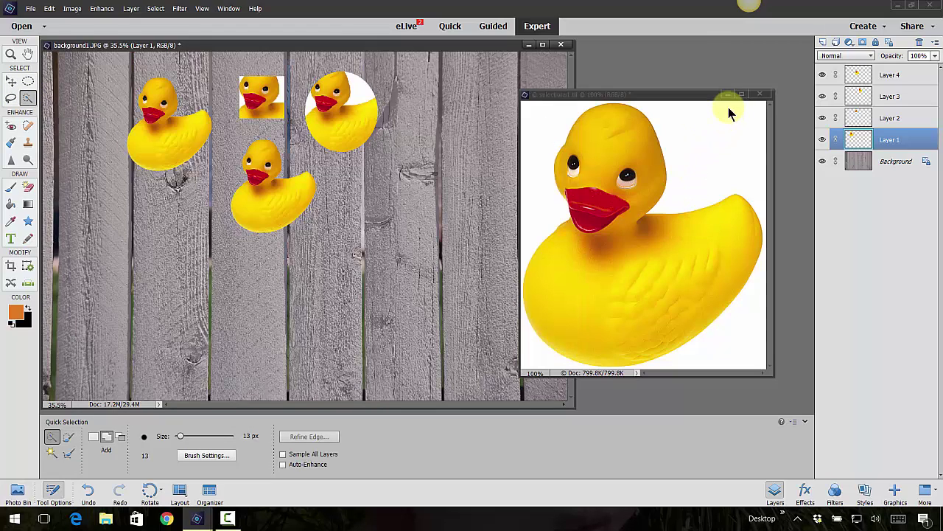
pyautogui.click(760, 96)
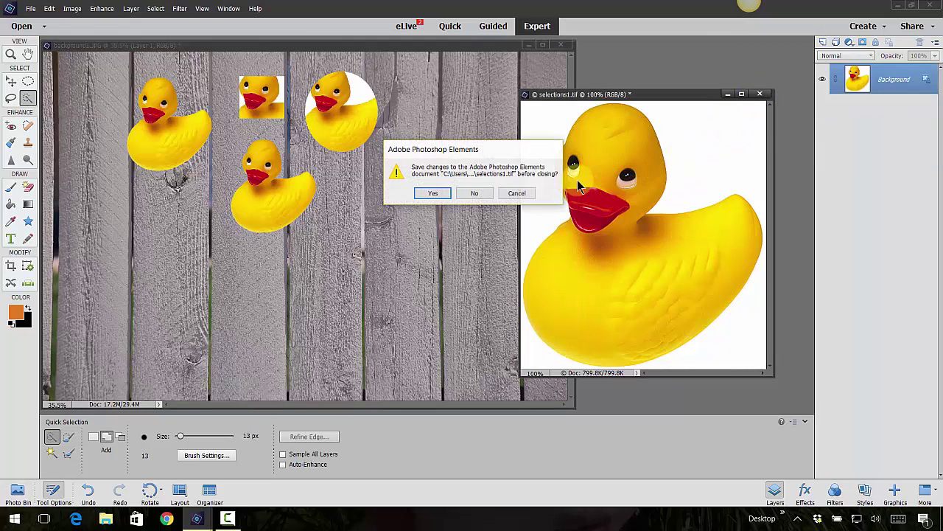
pyautogui.click(476, 194)
# Open the magiceraser.jpg cartoon chick image
pyautogui.click(31, 9)
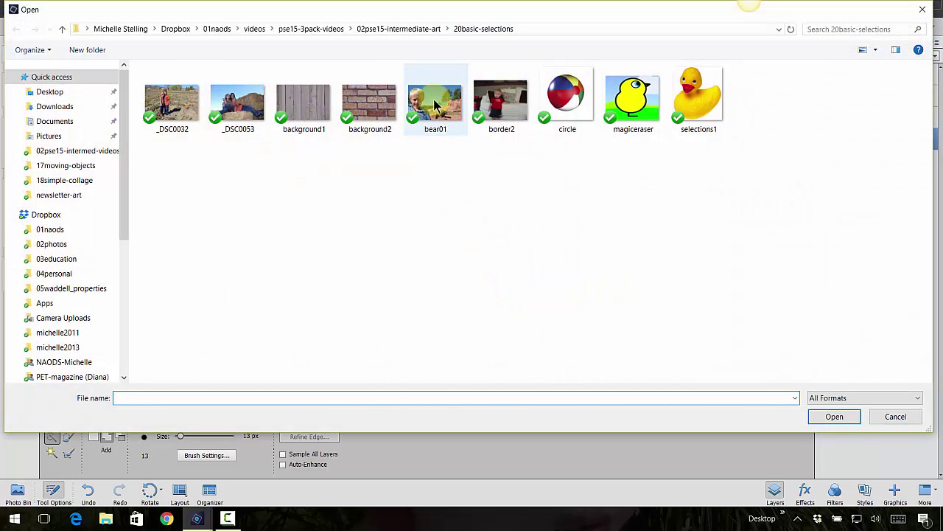
pyautogui.click(633, 99)
pyautogui.click(833, 416)
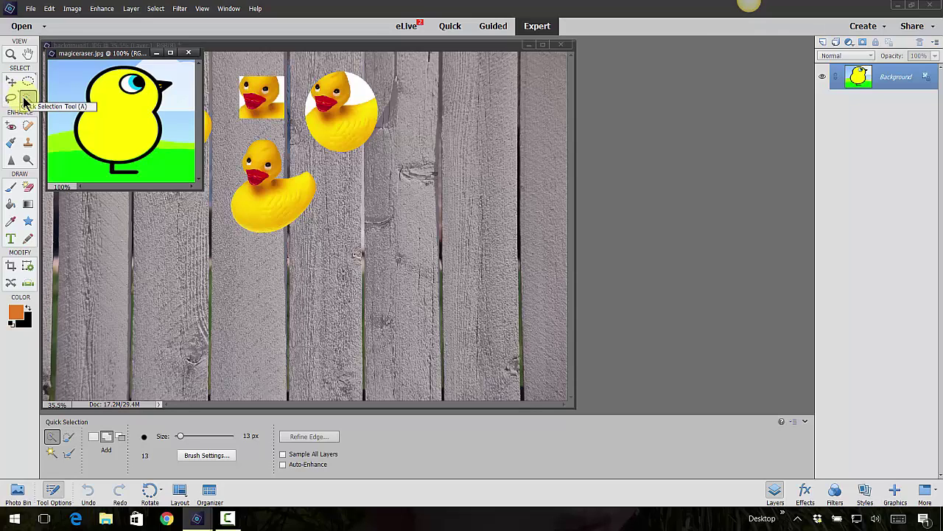
# Select the cartoon chick with Quick Selection, removing the sky sliver under its beak
pyautogui.click(110, 111)
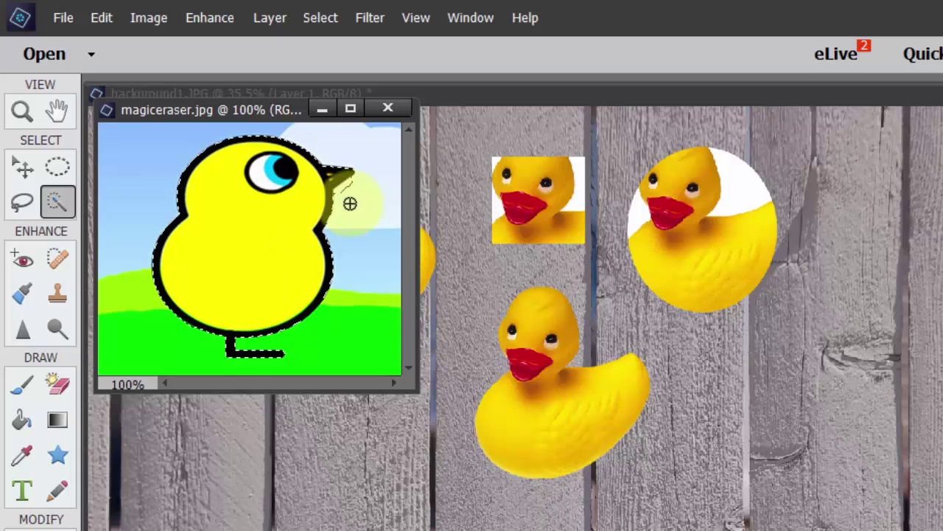
pyautogui.scroll(2, 251, 182)
pyautogui.moveTo(413, 385); pyautogui.dragTo(942, 530)
pyautogui.scroll(3, 735, 440)
pyautogui.scroll(2, 735, 439)
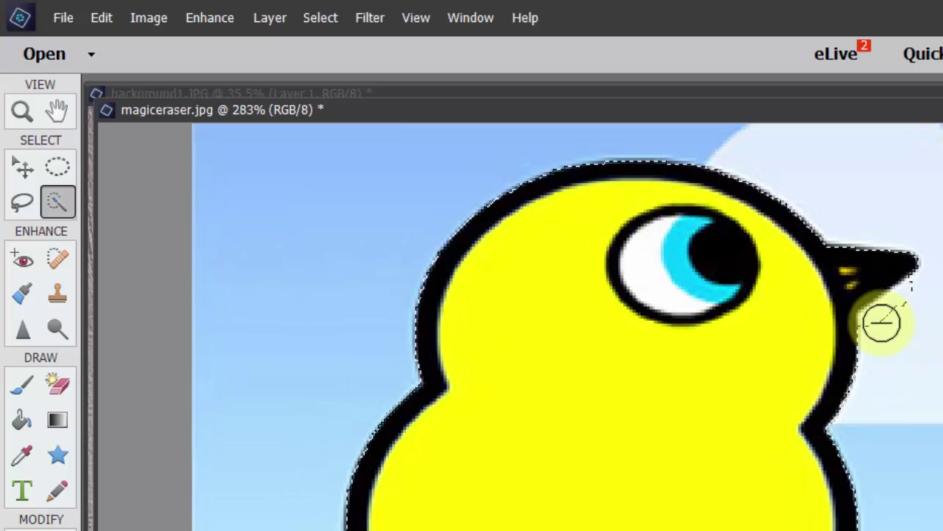
pyautogui.moveTo(906, 354)
pyautogui.mouseDown()
pyautogui.moveTo(908, 307)
pyautogui.moveTo(880, 327)
pyautogui.moveTo(929, 283)
pyautogui.moveTo(921, 324)
pyautogui.mouseUp()
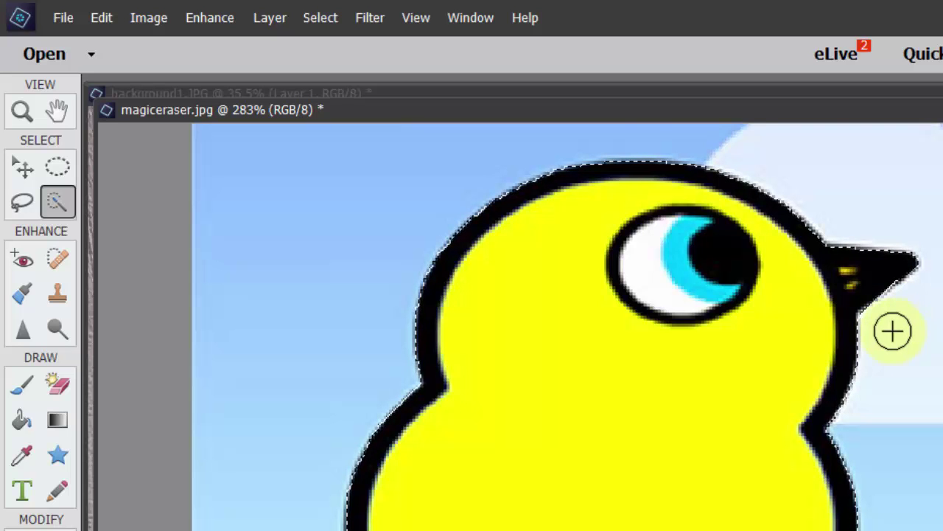
# Drag the selected chick onto the fence photo as a new layer, then close magiceraser.jpg
pyautogui.click(20, 168)
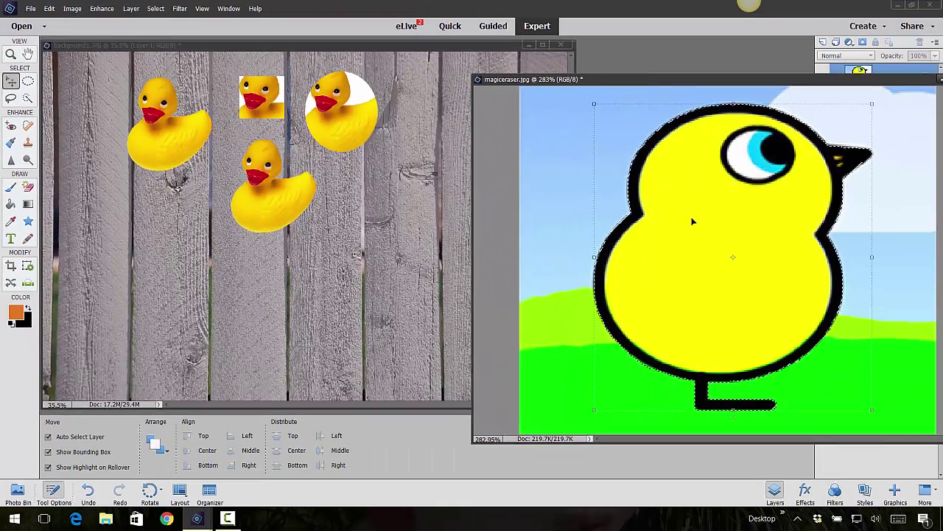
pyautogui.moveTo(700, 251); pyautogui.dragTo(408, 109)
pyautogui.click(779, 82)
pyautogui.moveTo(779, 82); pyautogui.dragTo(442, 122)
pyautogui.click(650, 120)
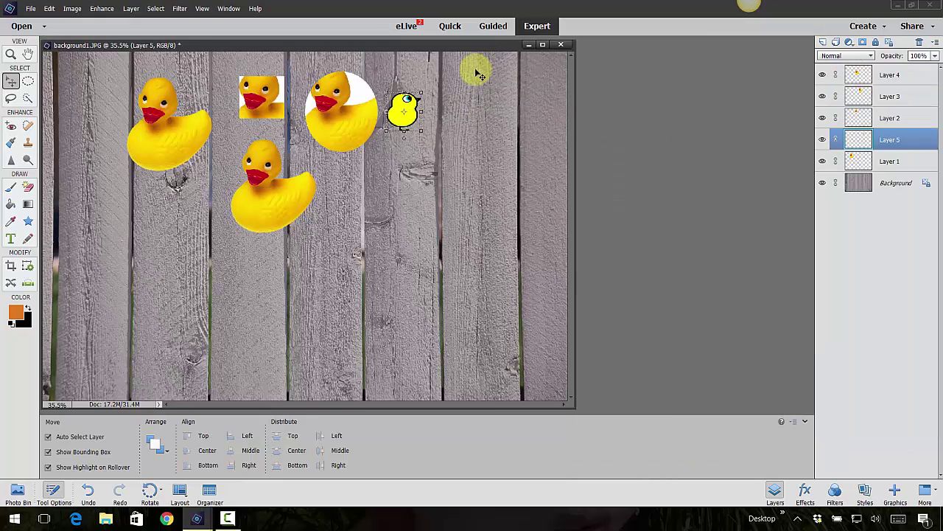
# Open the border2.jpg photo of the boy
pyautogui.click(31, 9)
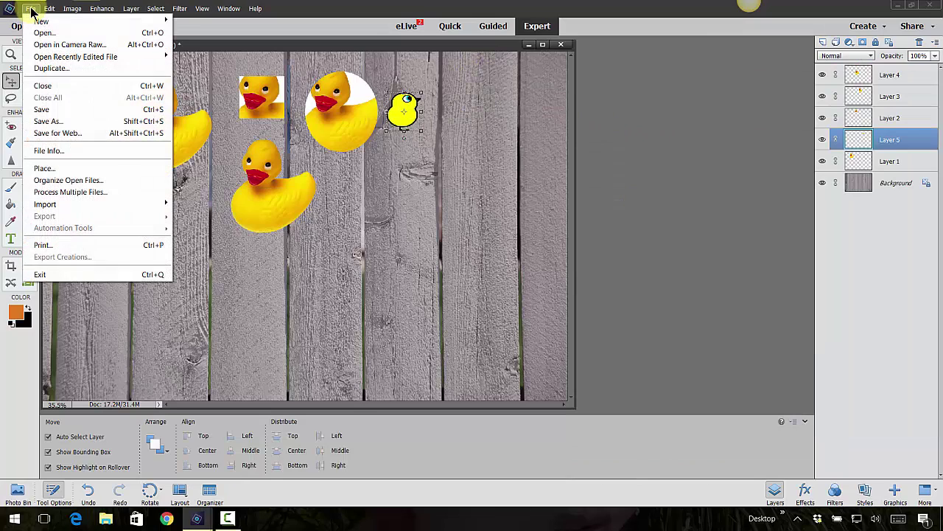
pyautogui.click(42, 32)
pyautogui.click(501, 100)
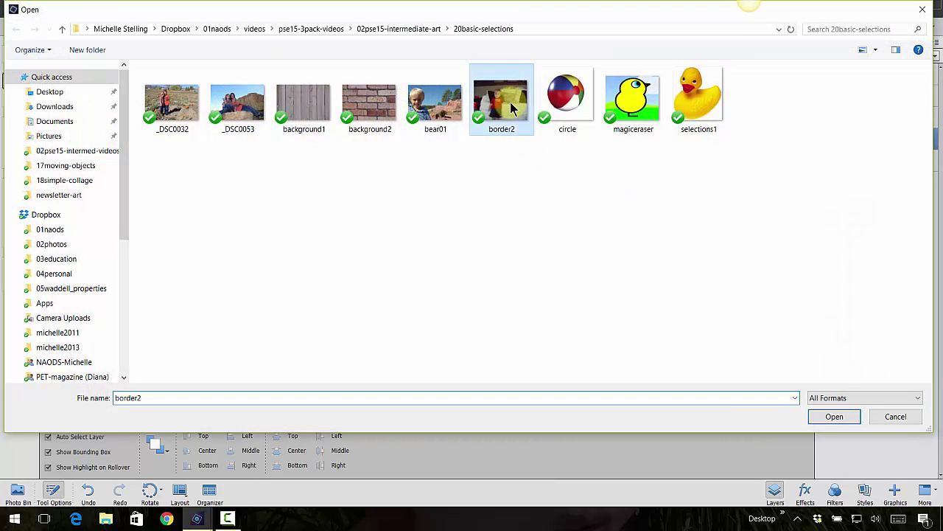
pyautogui.click(821, 417)
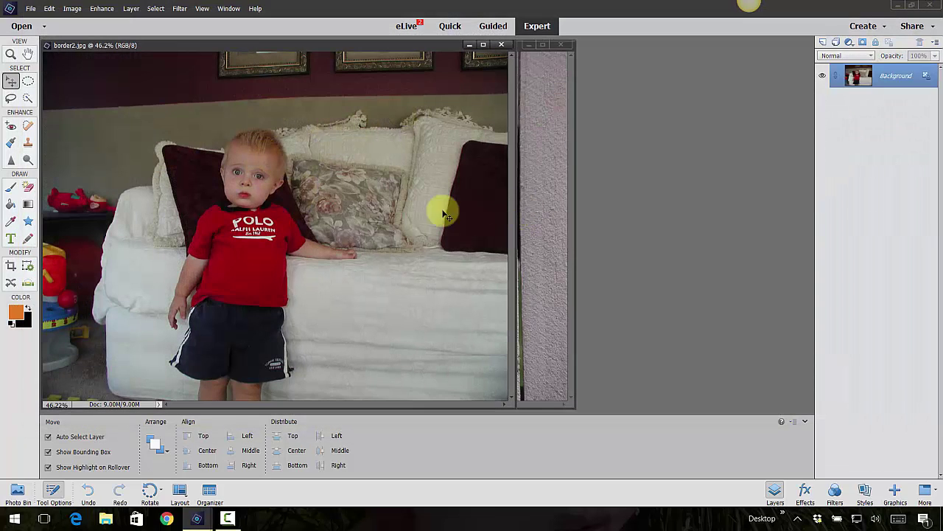
# Quick-select the boy's head, shirt, arm and hand, subtracting stray areas near his head
pyautogui.click(27, 99)
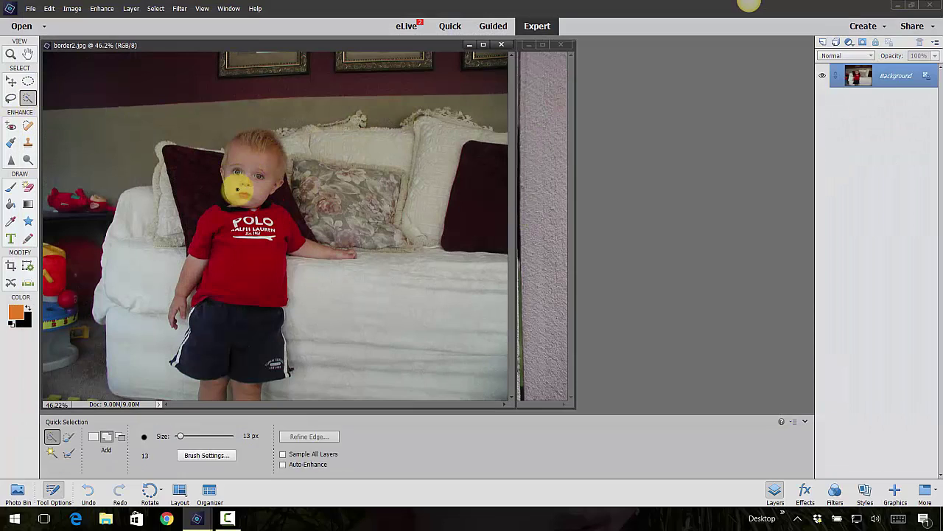
pyautogui.moveTo(240, 193)
pyautogui.mouseDown()
pyautogui.moveTo(261, 149)
pyautogui.moveTo(250, 163)
pyautogui.moveTo(248, 142)
pyautogui.moveTo(258, 134)
pyautogui.moveTo(269, 144)
pyautogui.moveTo(236, 252)
pyautogui.moveTo(238, 216)
pyautogui.moveTo(226, 206)
pyautogui.moveTo(215, 213)
pyautogui.moveTo(231, 194)
pyautogui.mouseUp()
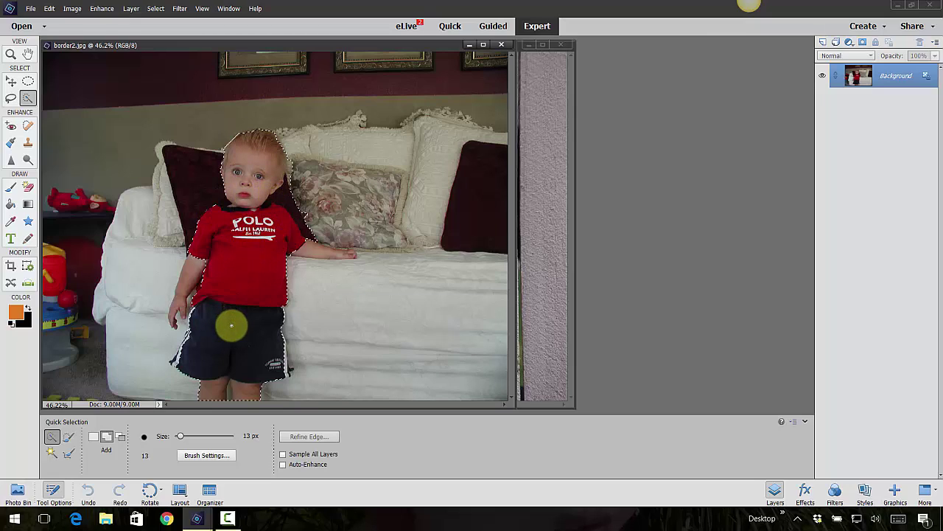
pyautogui.moveTo(214, 269)
pyautogui.mouseDown()
pyautogui.moveTo(249, 242)
pyautogui.moveTo(351, 256)
pyautogui.moveTo(255, 237)
pyautogui.moveTo(206, 300)
pyautogui.moveTo(236, 224)
pyautogui.moveTo(240, 257)
pyautogui.mouseUp()
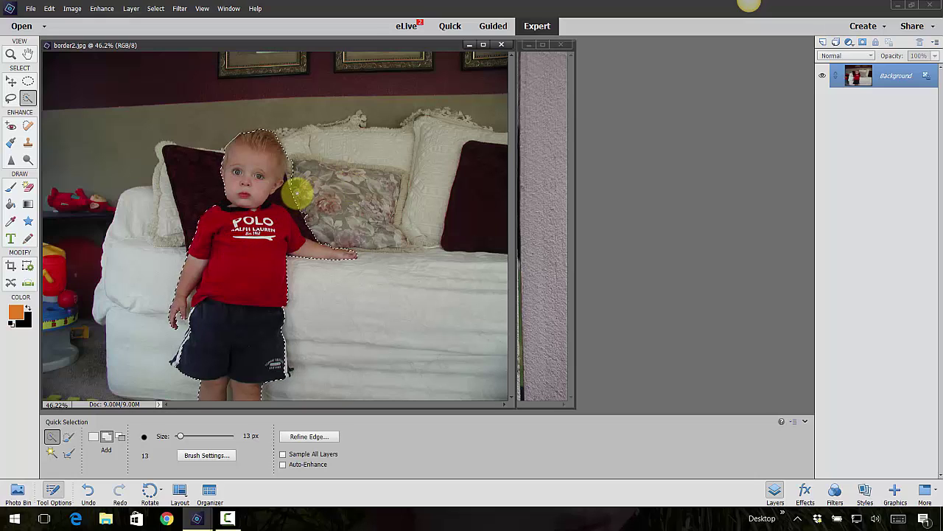
pyautogui.press('alt')
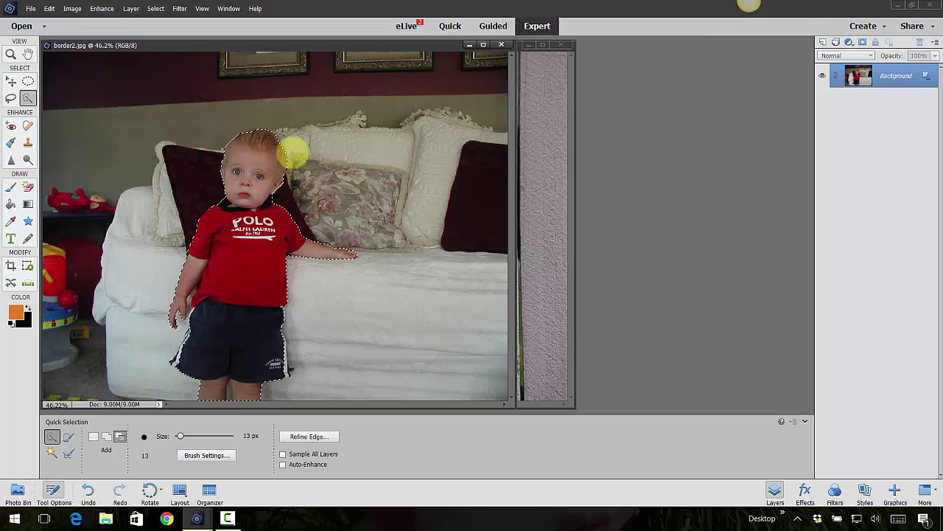
pyautogui.press('alt')
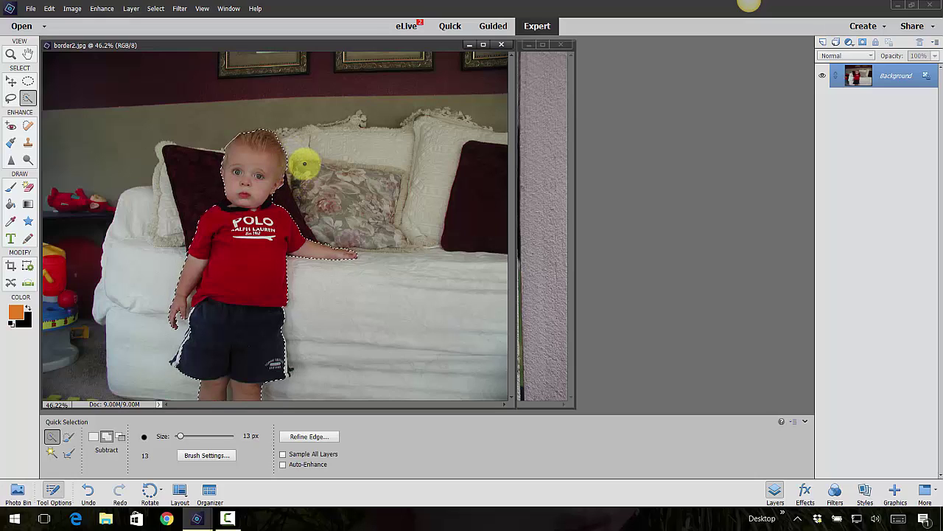
# Drag the cut-out boy onto the right side of the fence photo
pyautogui.click(10, 82)
pyautogui.click(273, 258)
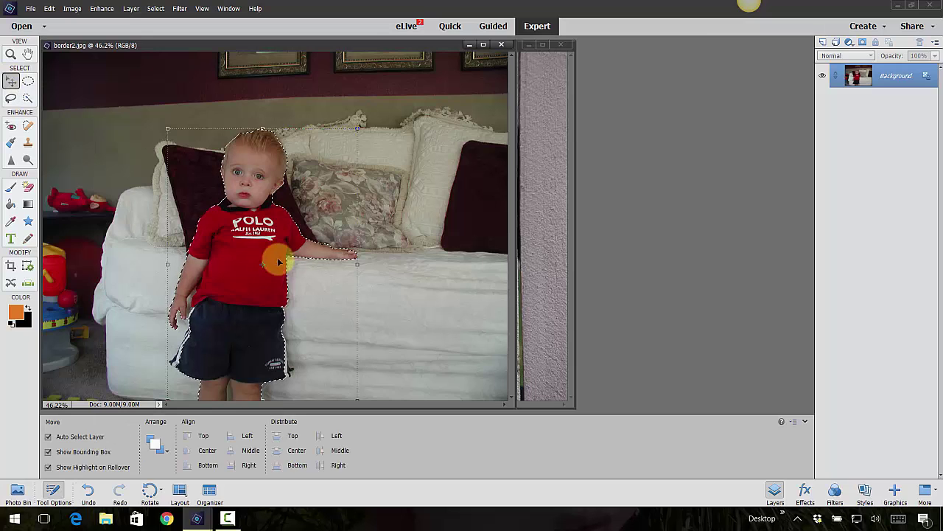
pyautogui.moveTo(258, 252); pyautogui.dragTo(494, 164)
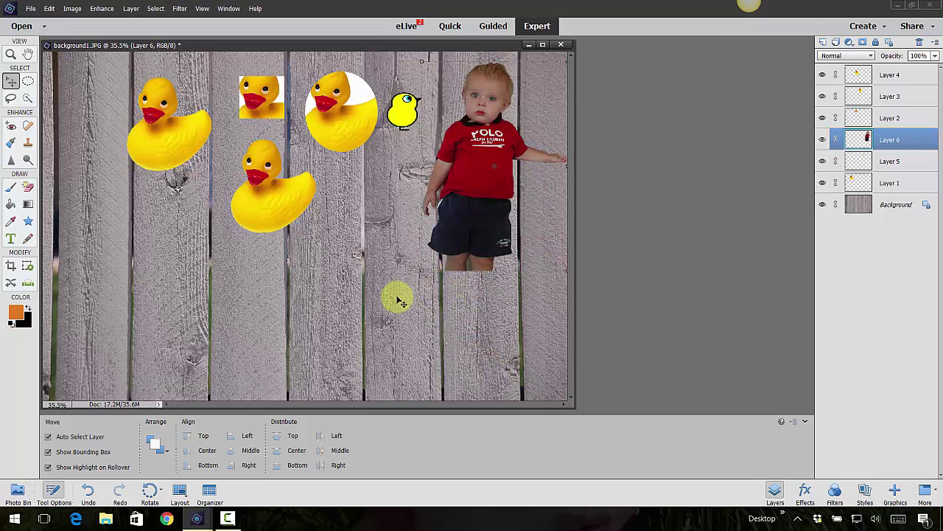
# Open the circle.gif beach ball image
pyautogui.click(29, 10)
pyautogui.click(44, 32)
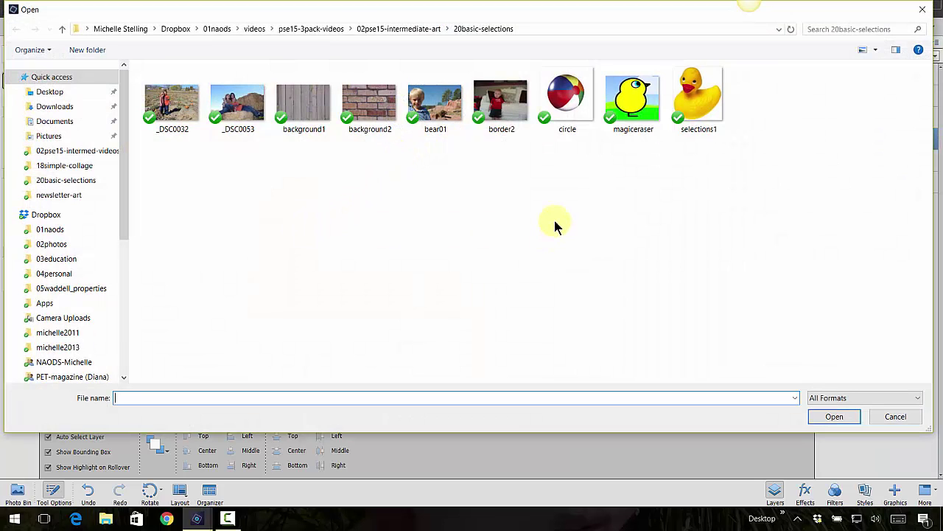
pyautogui.click(567, 103)
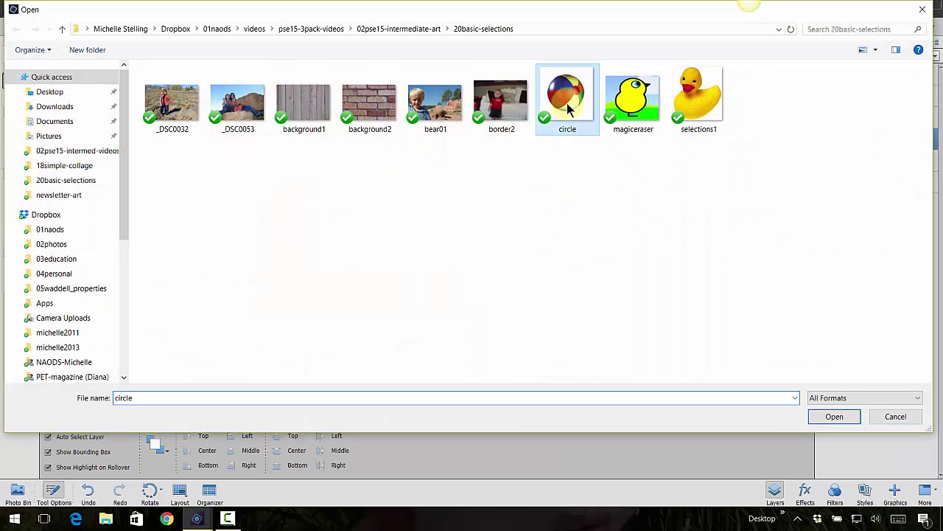
pyautogui.click(832, 417)
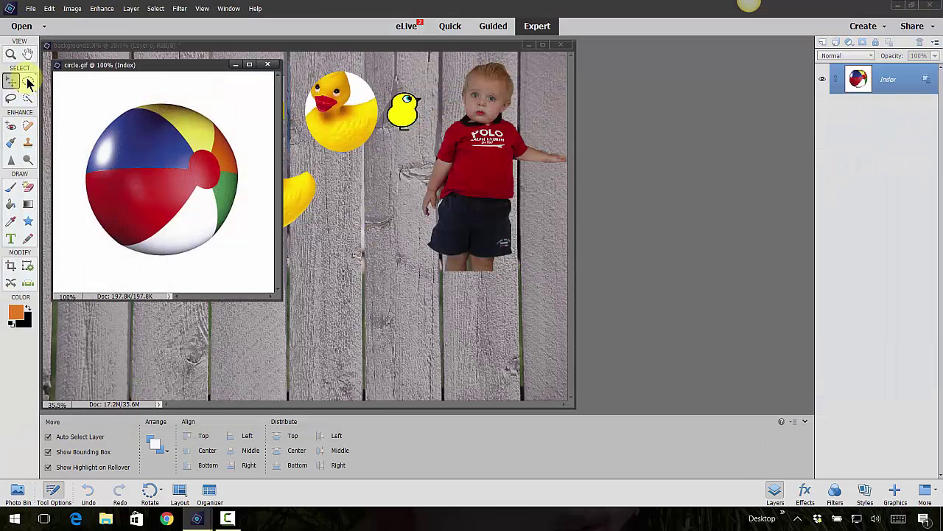
# Select the beach ball with the Elliptical Marquee and drag it into the fence collage
pyautogui.click(27, 82)
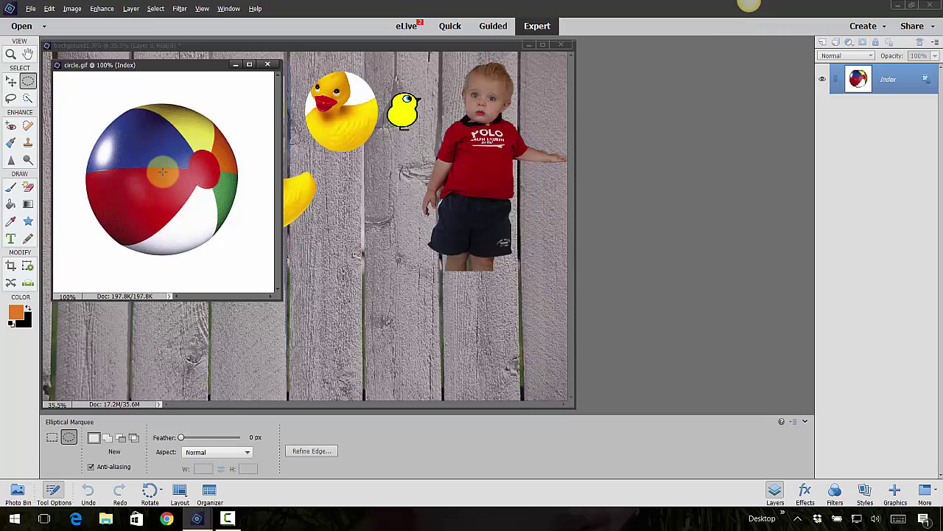
pyautogui.moveTo(161, 164); pyautogui.dragTo(237, 274)
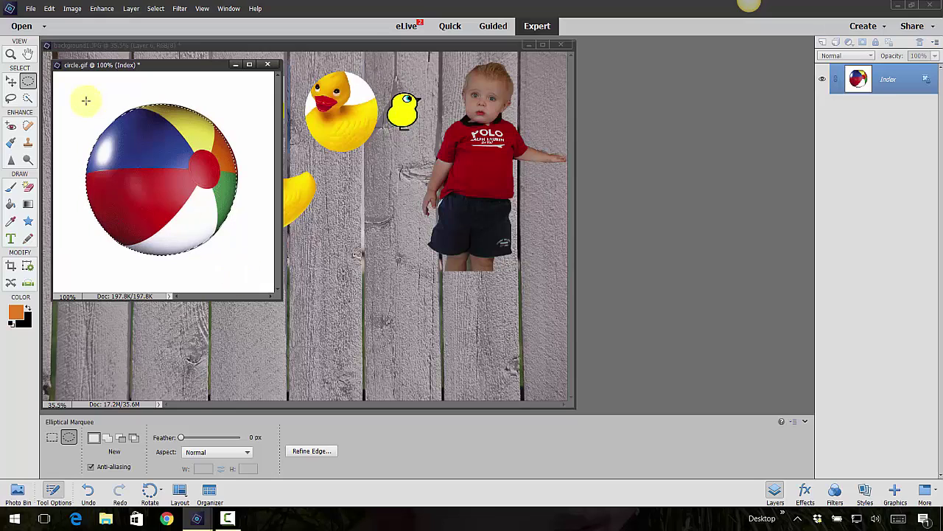
pyautogui.click(11, 81)
pyautogui.moveTo(169, 192); pyautogui.dragTo(374, 201)
pyautogui.scroll(1, 384, 159)
pyautogui.scroll(3, 384, 159)
pyautogui.scroll(-3, 446, 158)
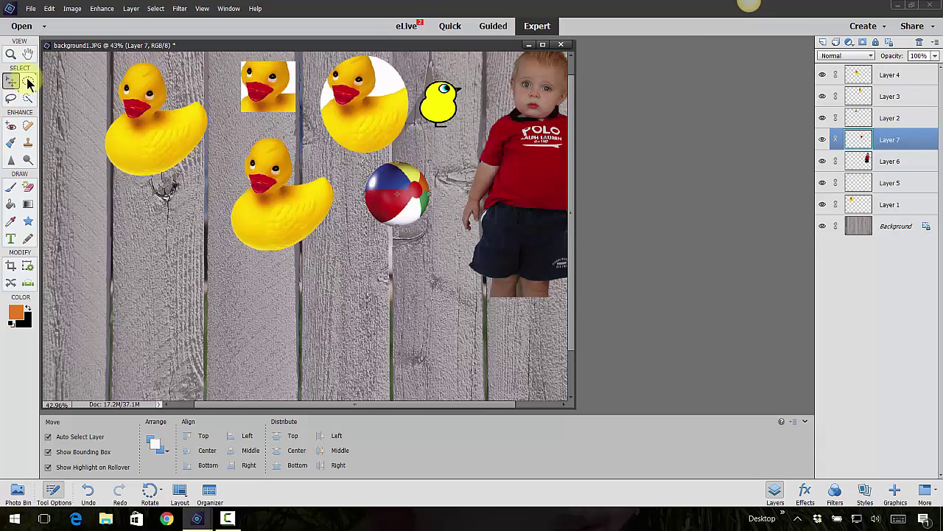
# Try Quick Selection, Lasso and Elliptical Marquee, finishing on the Rectangular Marquee
pyautogui.click(28, 98)
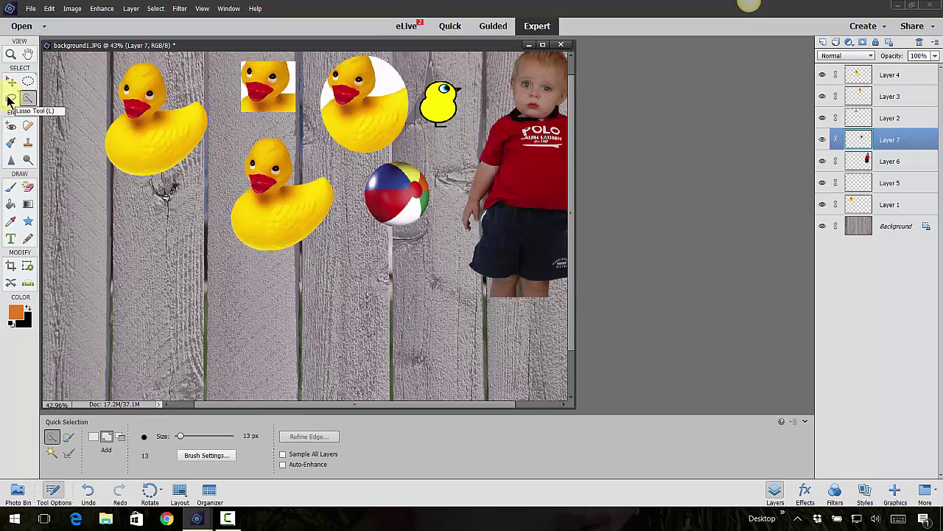
pyautogui.click(10, 100)
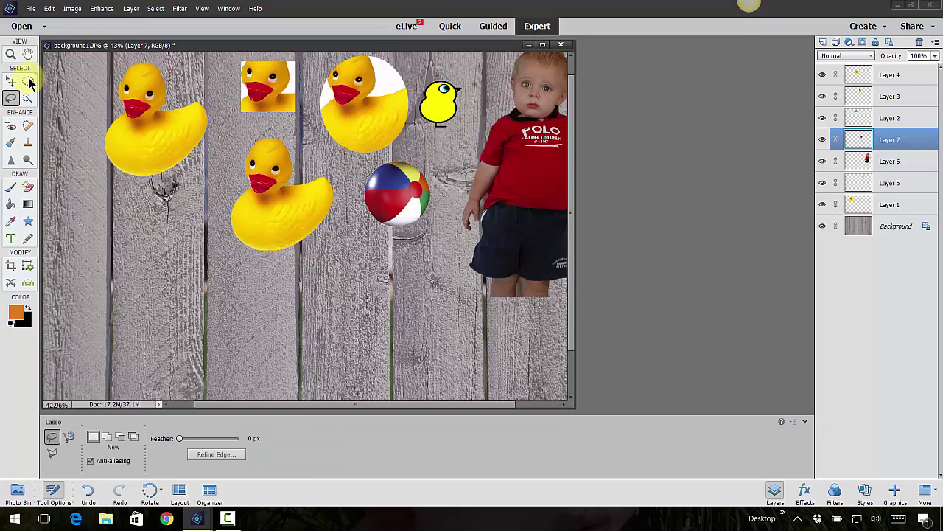
pyautogui.click(28, 82)
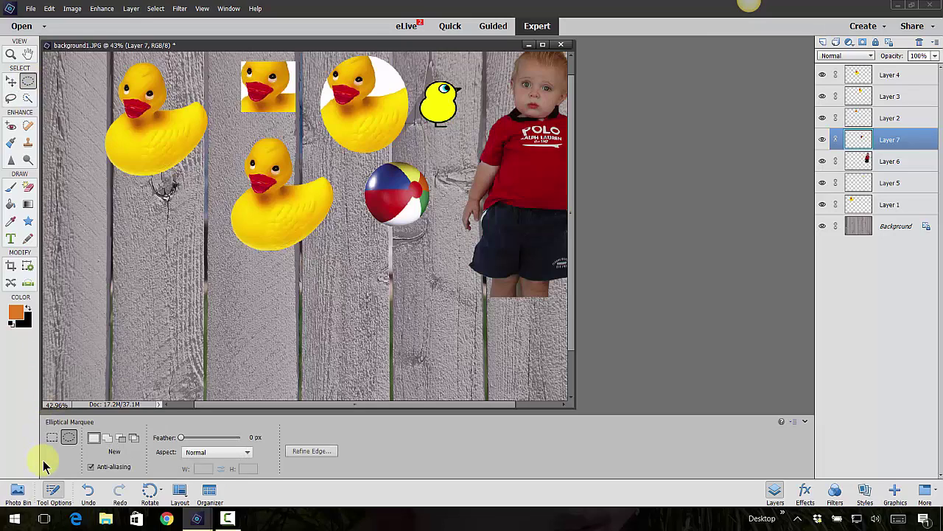
pyautogui.click(51, 440)
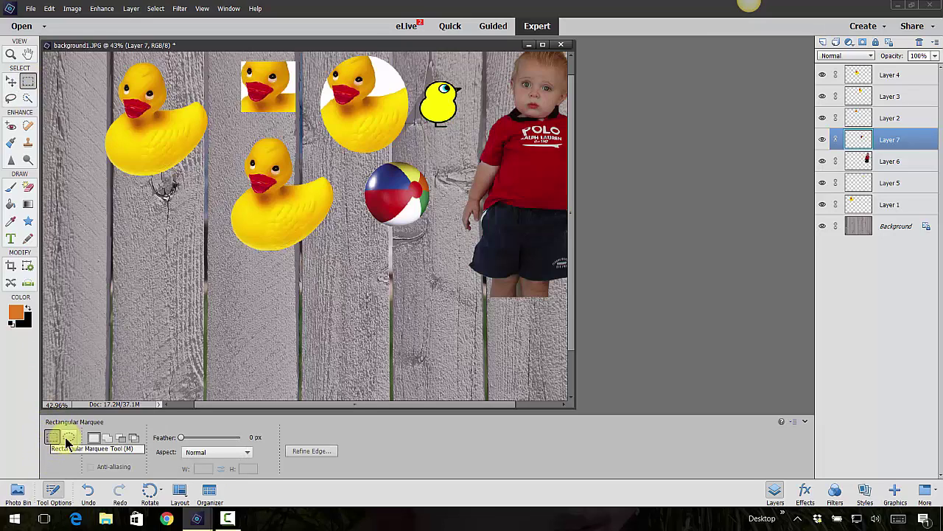
pyautogui.click(67, 440)
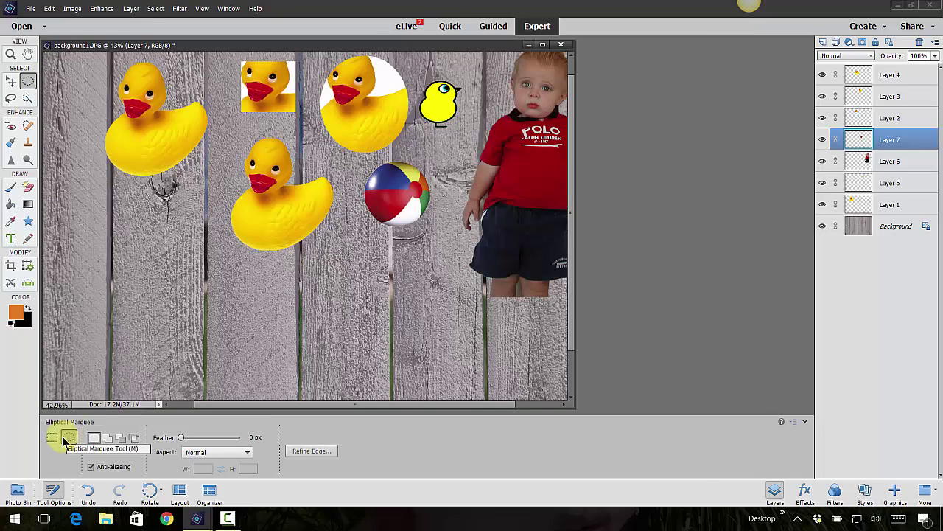
pyautogui.click(52, 440)
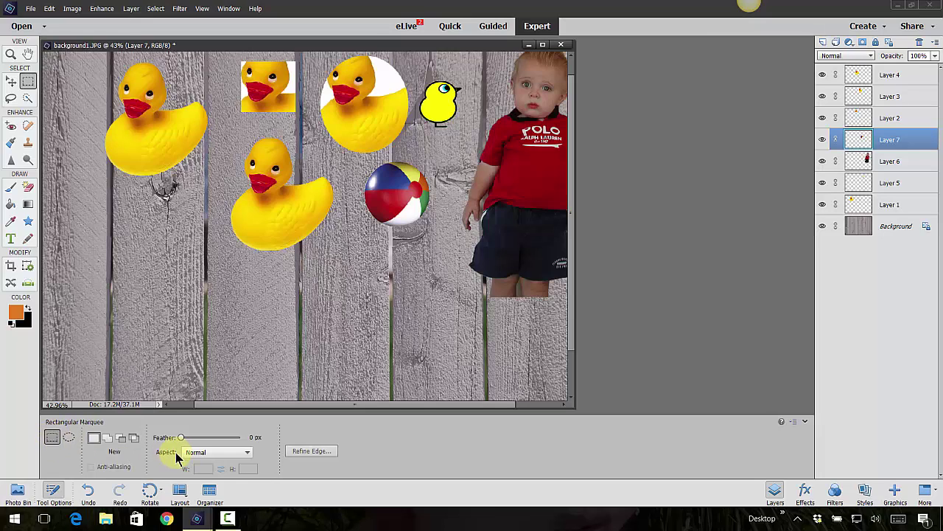